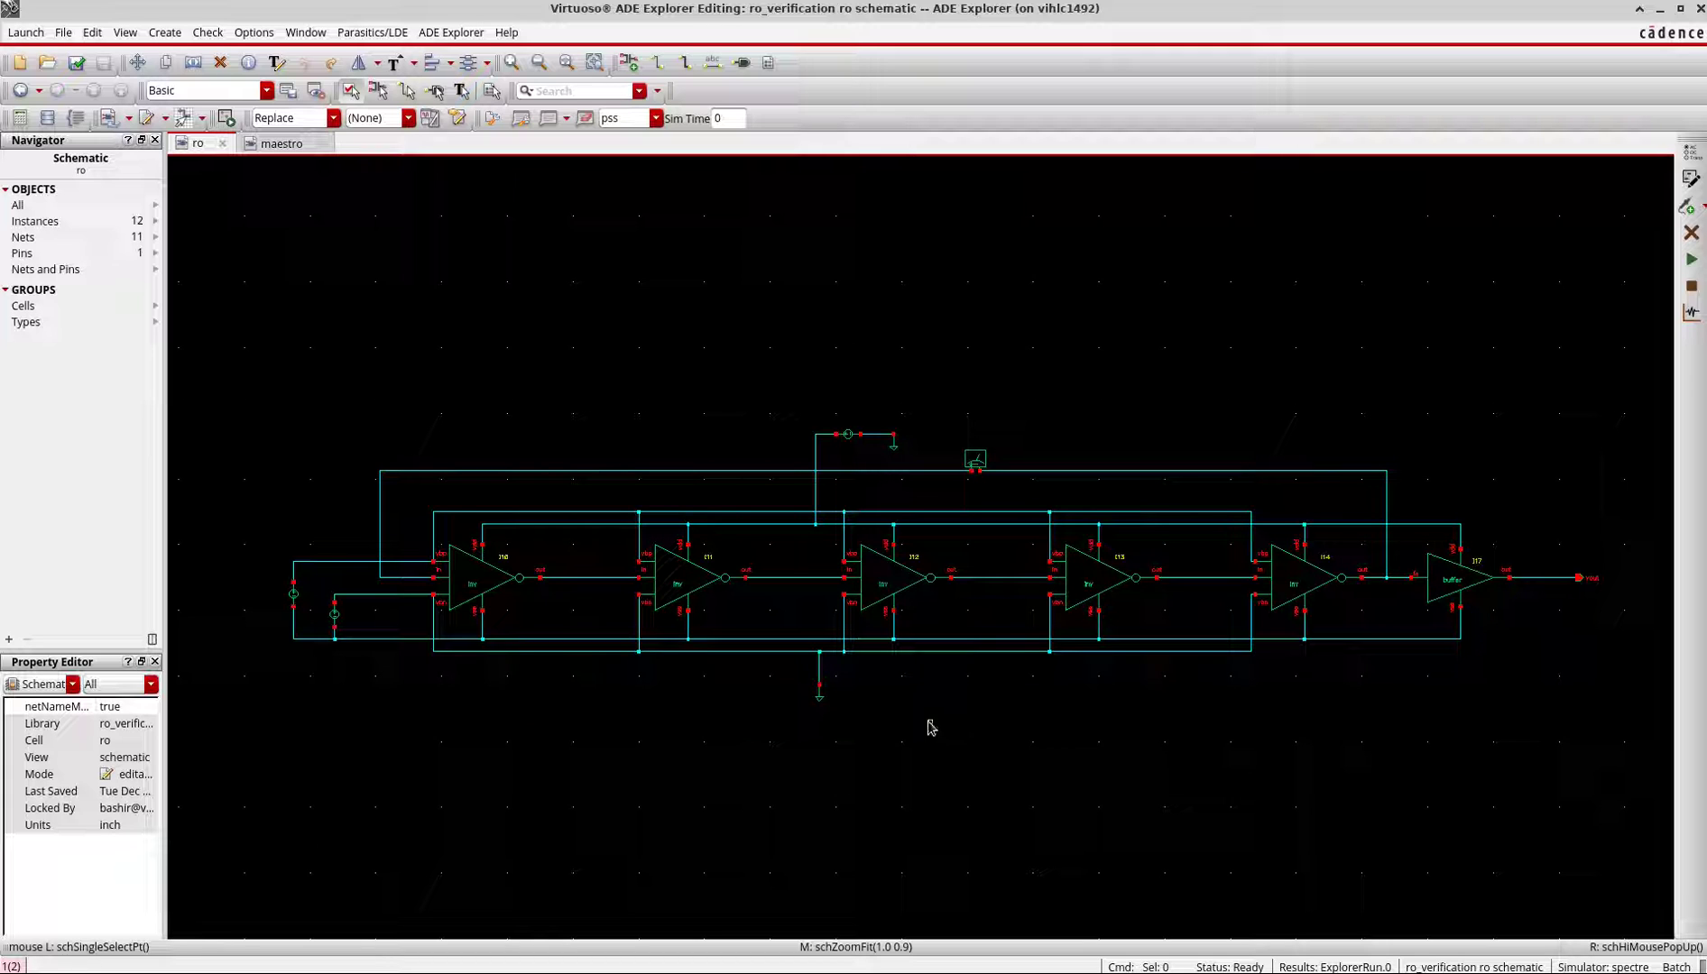
- Zoom in on the IPRB0 probe in the ro schematic, then zoom back out
scroll(988, 469, "up", 1, "ctrl")
scroll(988, 469, "up", 1, "ctrl")
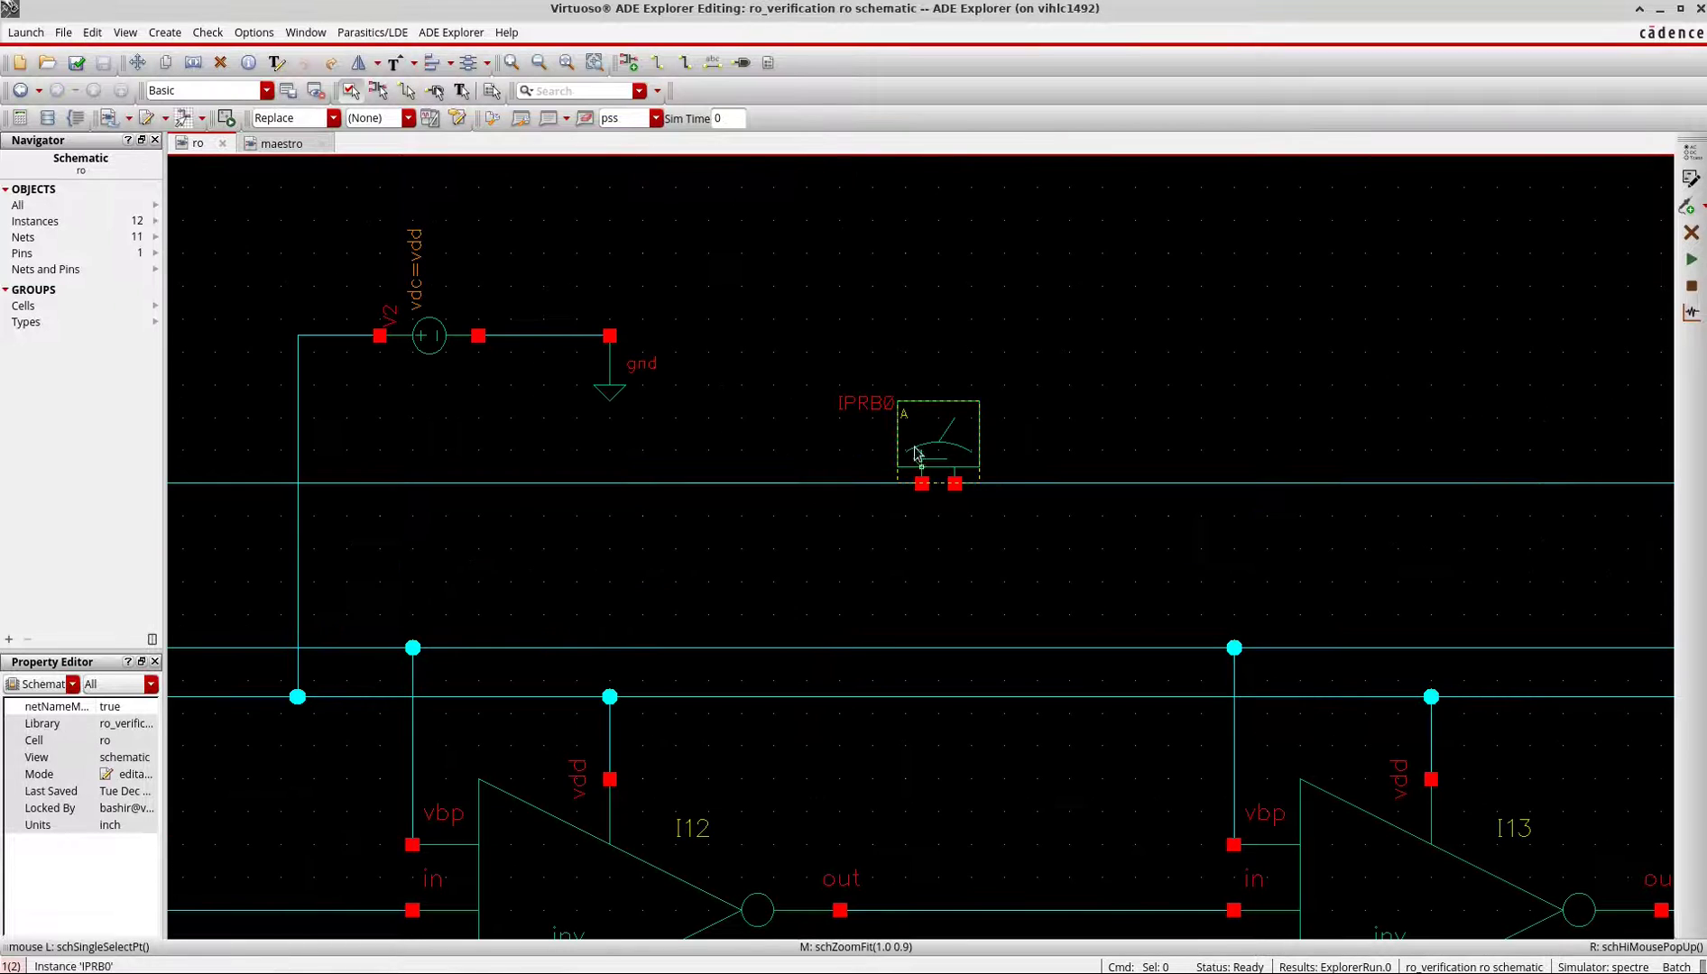
scroll(950, 453, "down", 1, "ctrl")
scroll(950, 454, "down", 1, "ctrl")
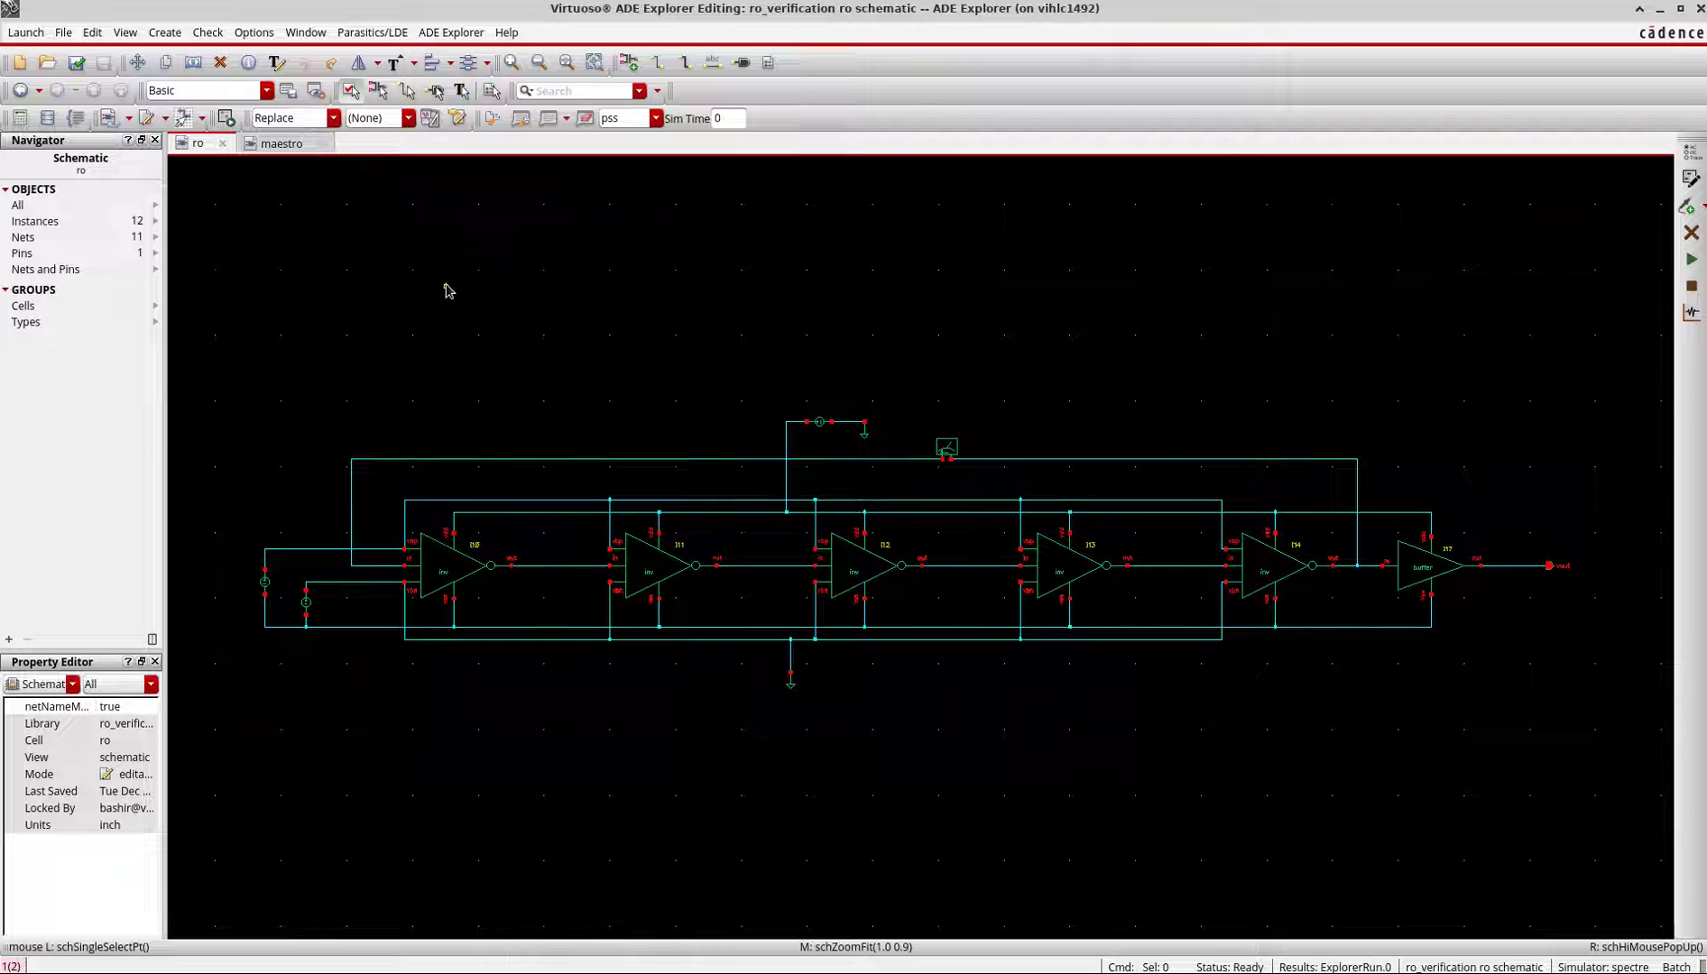
- Add an stb analysis swept 1m to 1G, with IPRB0 as probe and gnd! as local ground
left_click(279, 144)
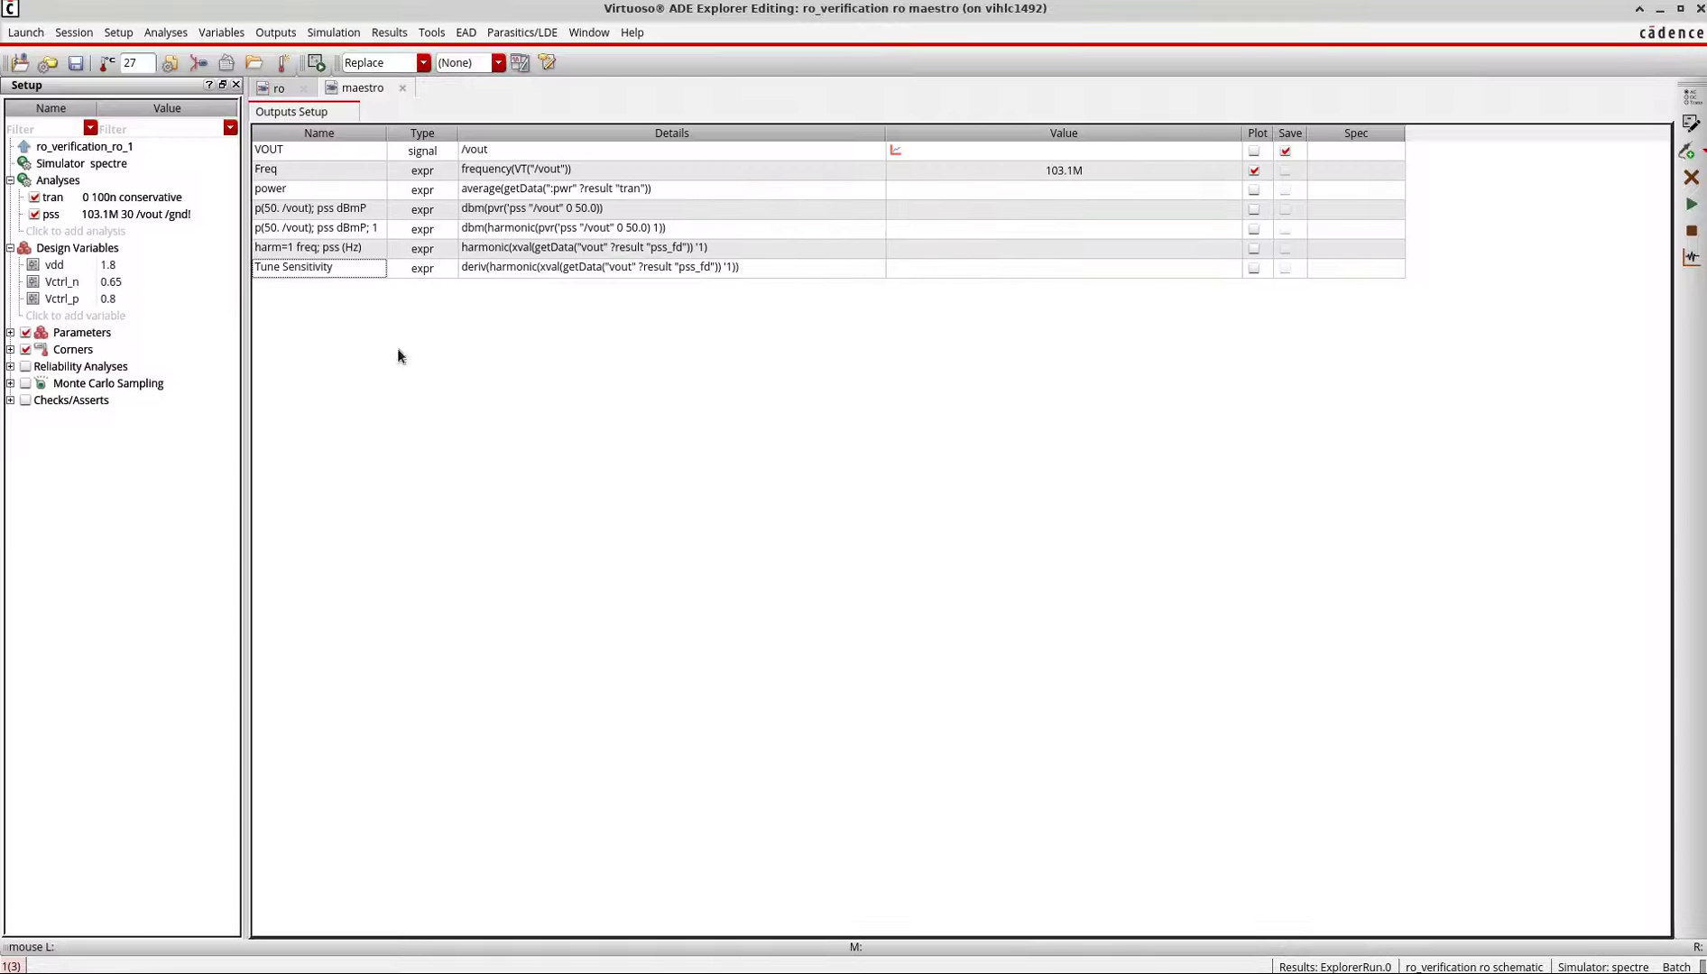
left_click(64, 232)
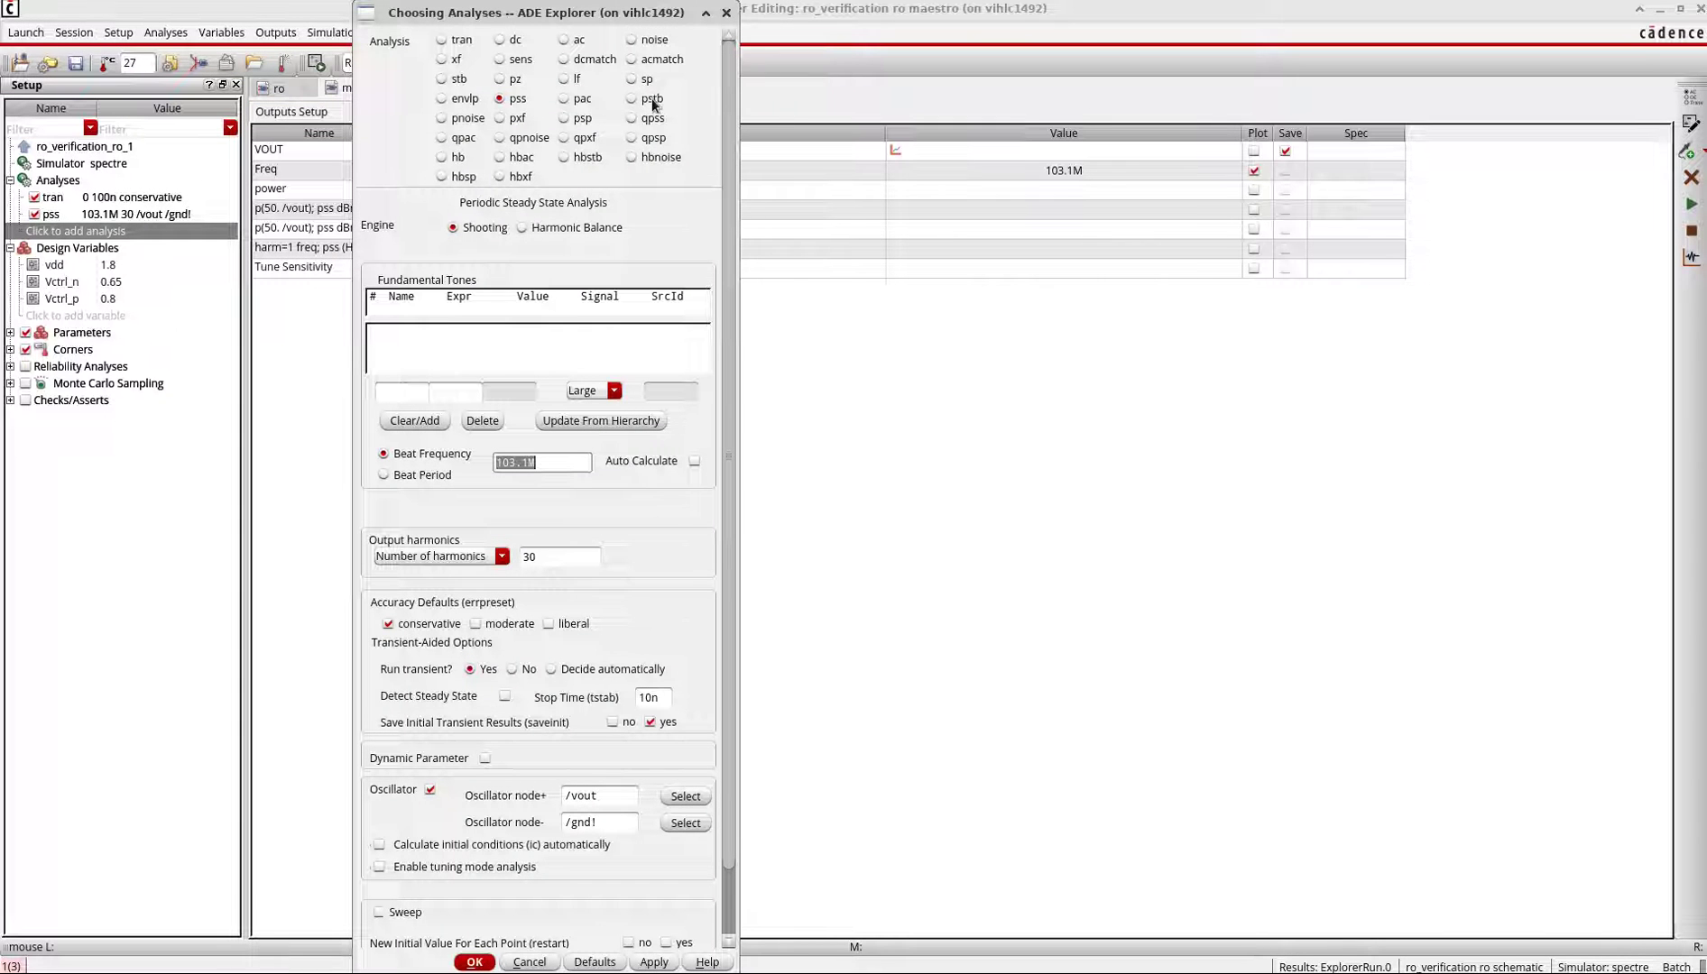
left_click(459, 81)
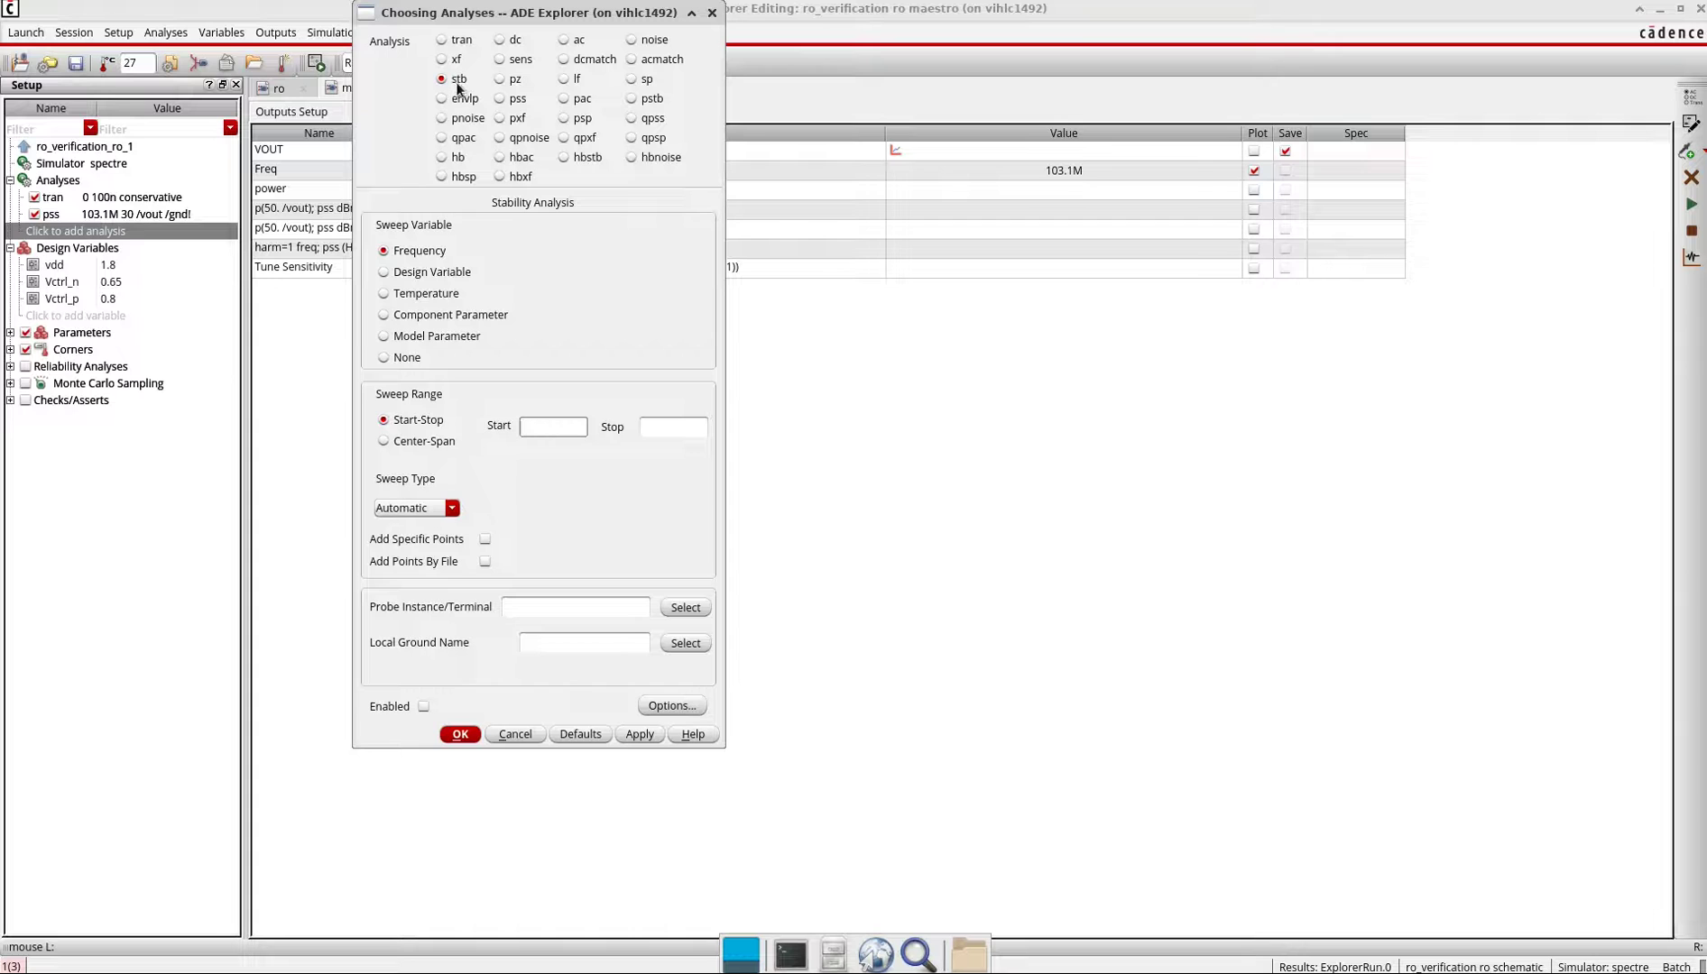
left_click(549, 427)
type("1m")
left_click(658, 427)
type("1G")
left_click(686, 608)
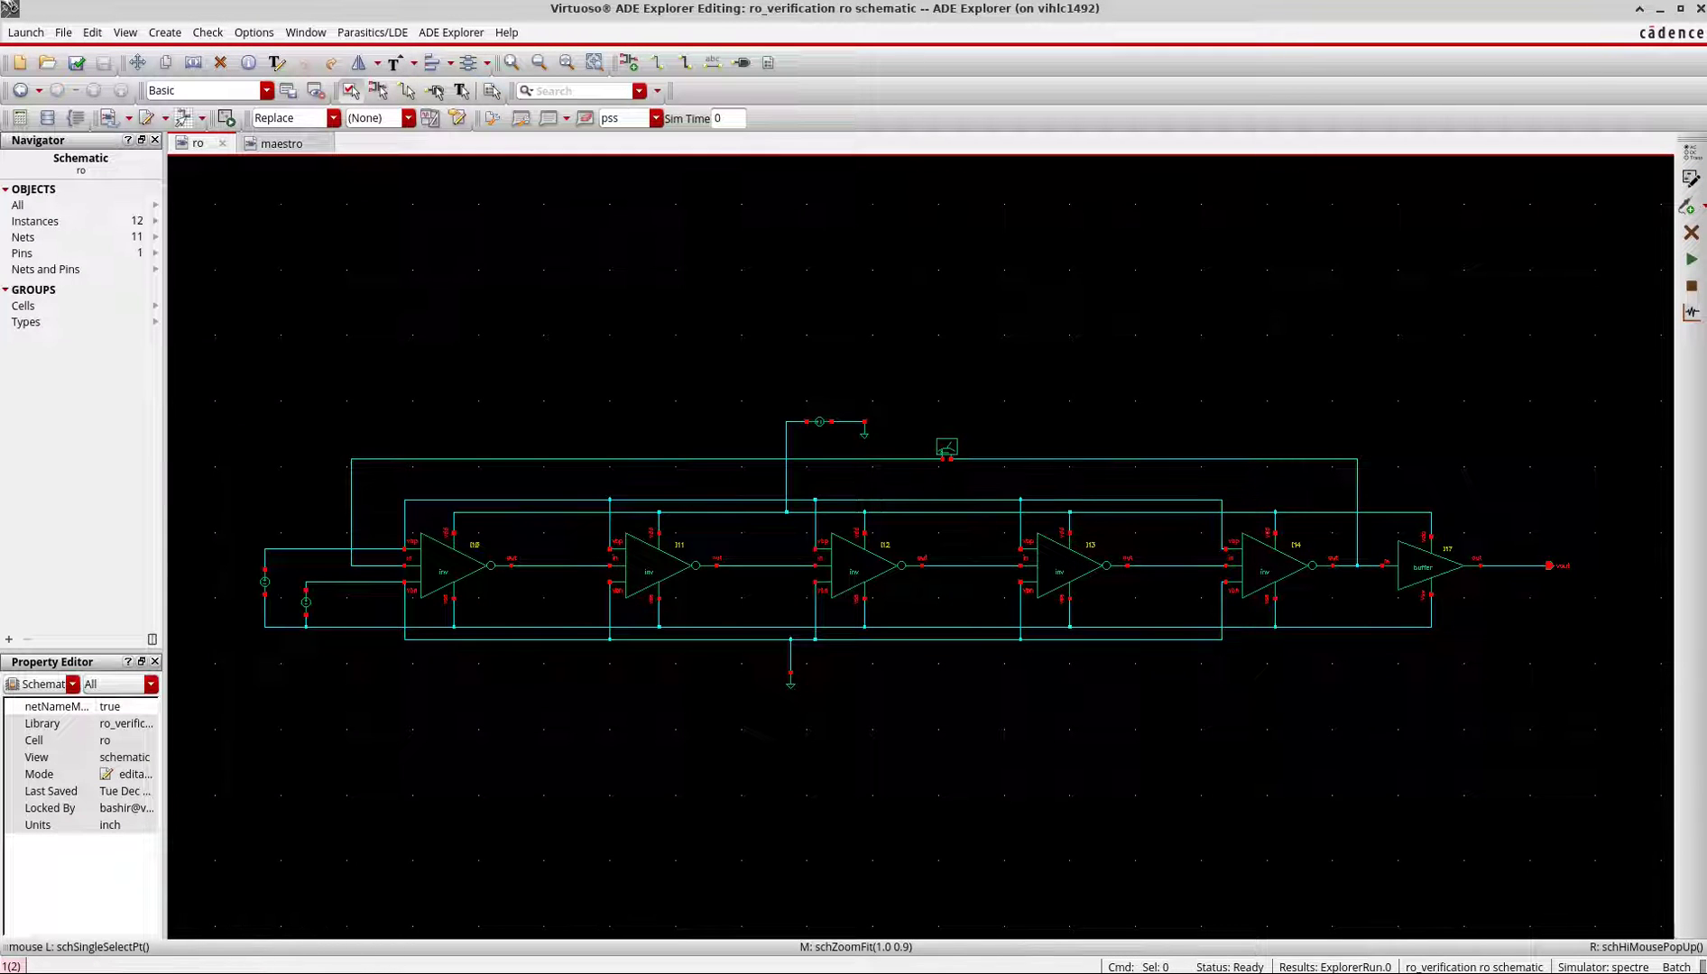
left_click(692, 646)
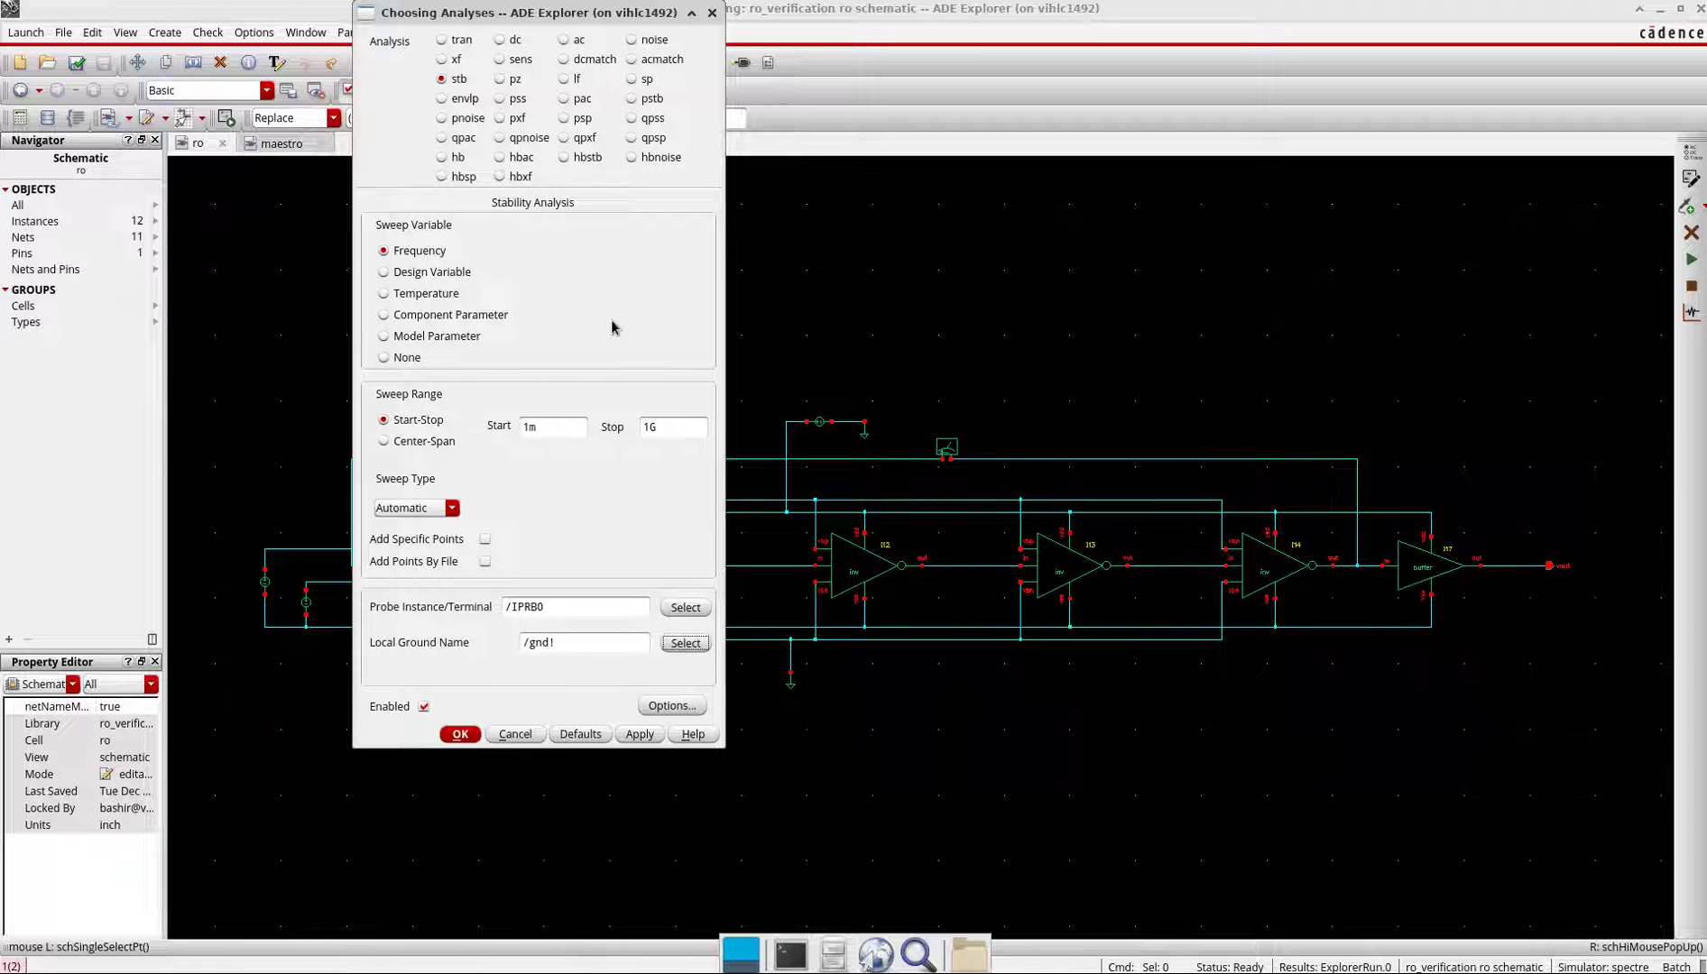
- Set up pstb from 1m to 1G with probe IPRB0 and ground gnd!, then confirm with OK
left_click(632, 99)
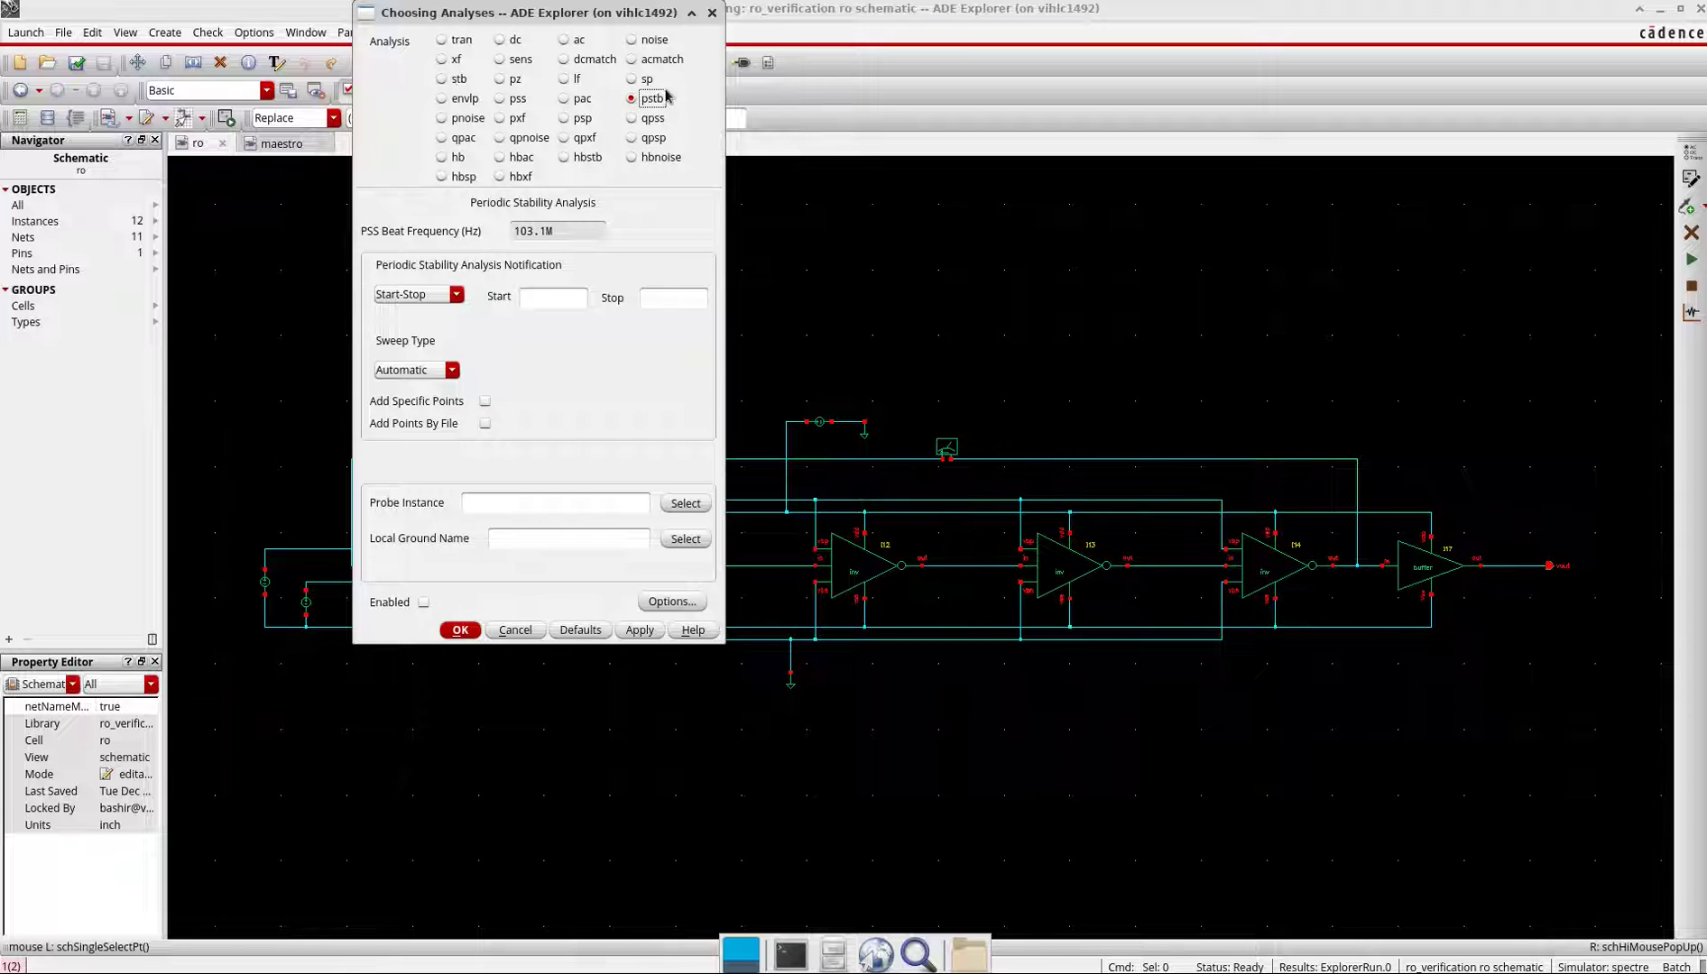
left_click(540, 298)
type("1m")
key("Tab")
type("1G")
left_click(683, 505)
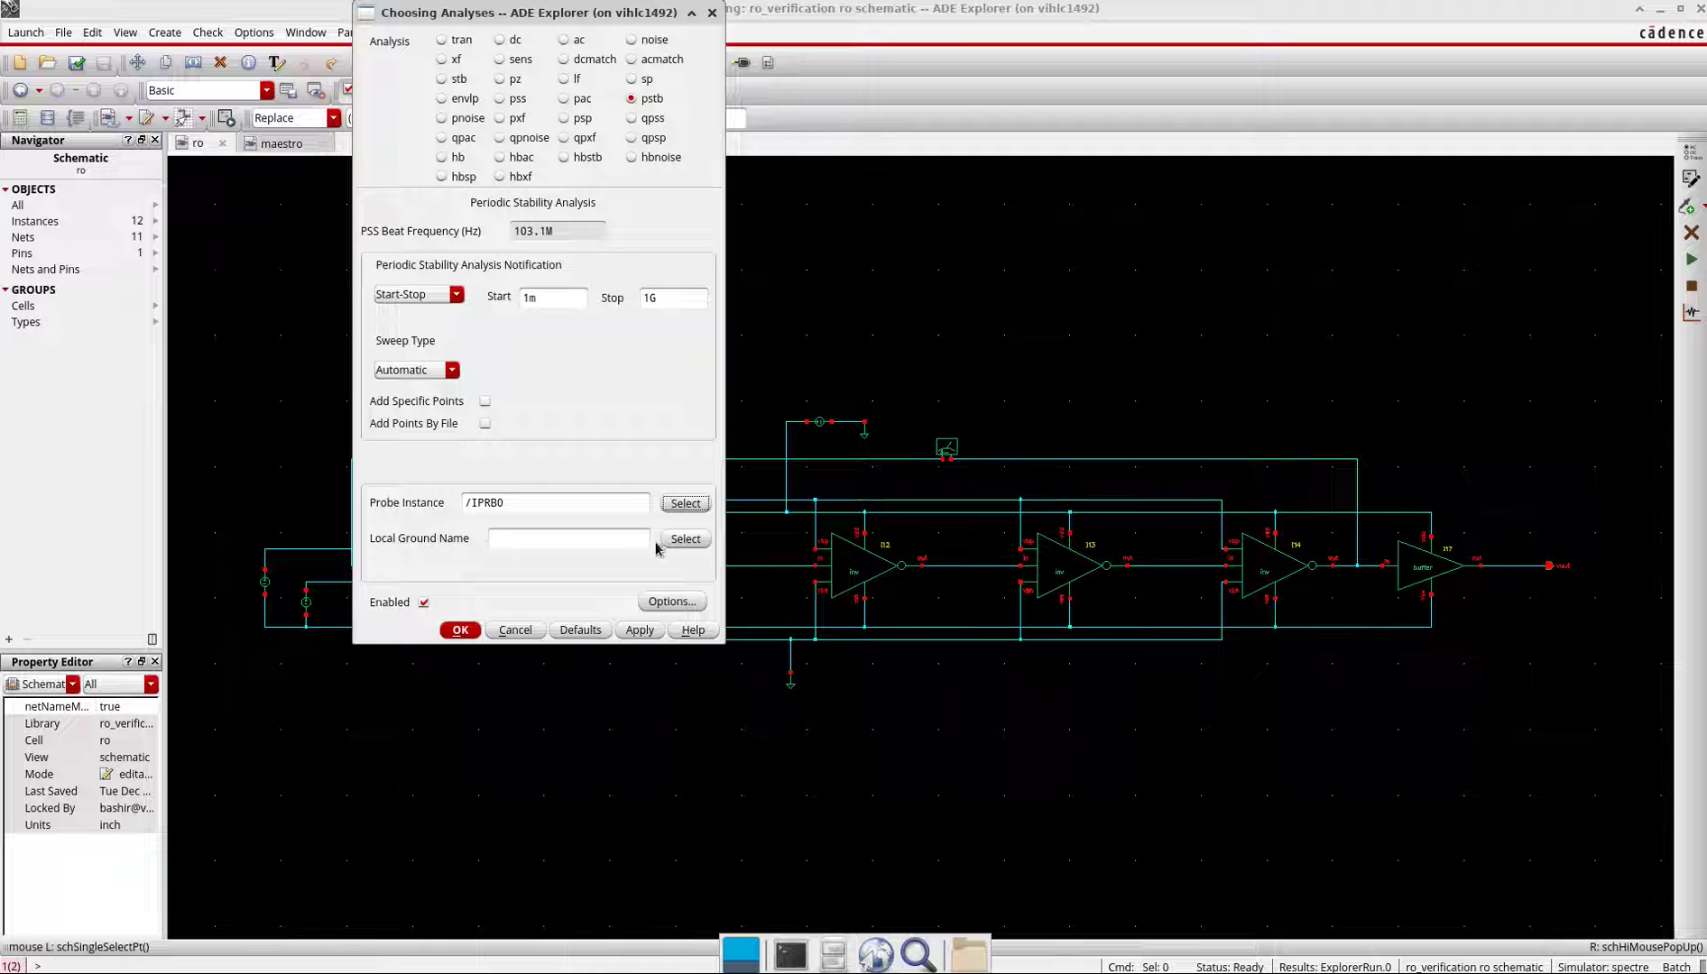
left_click(683, 542)
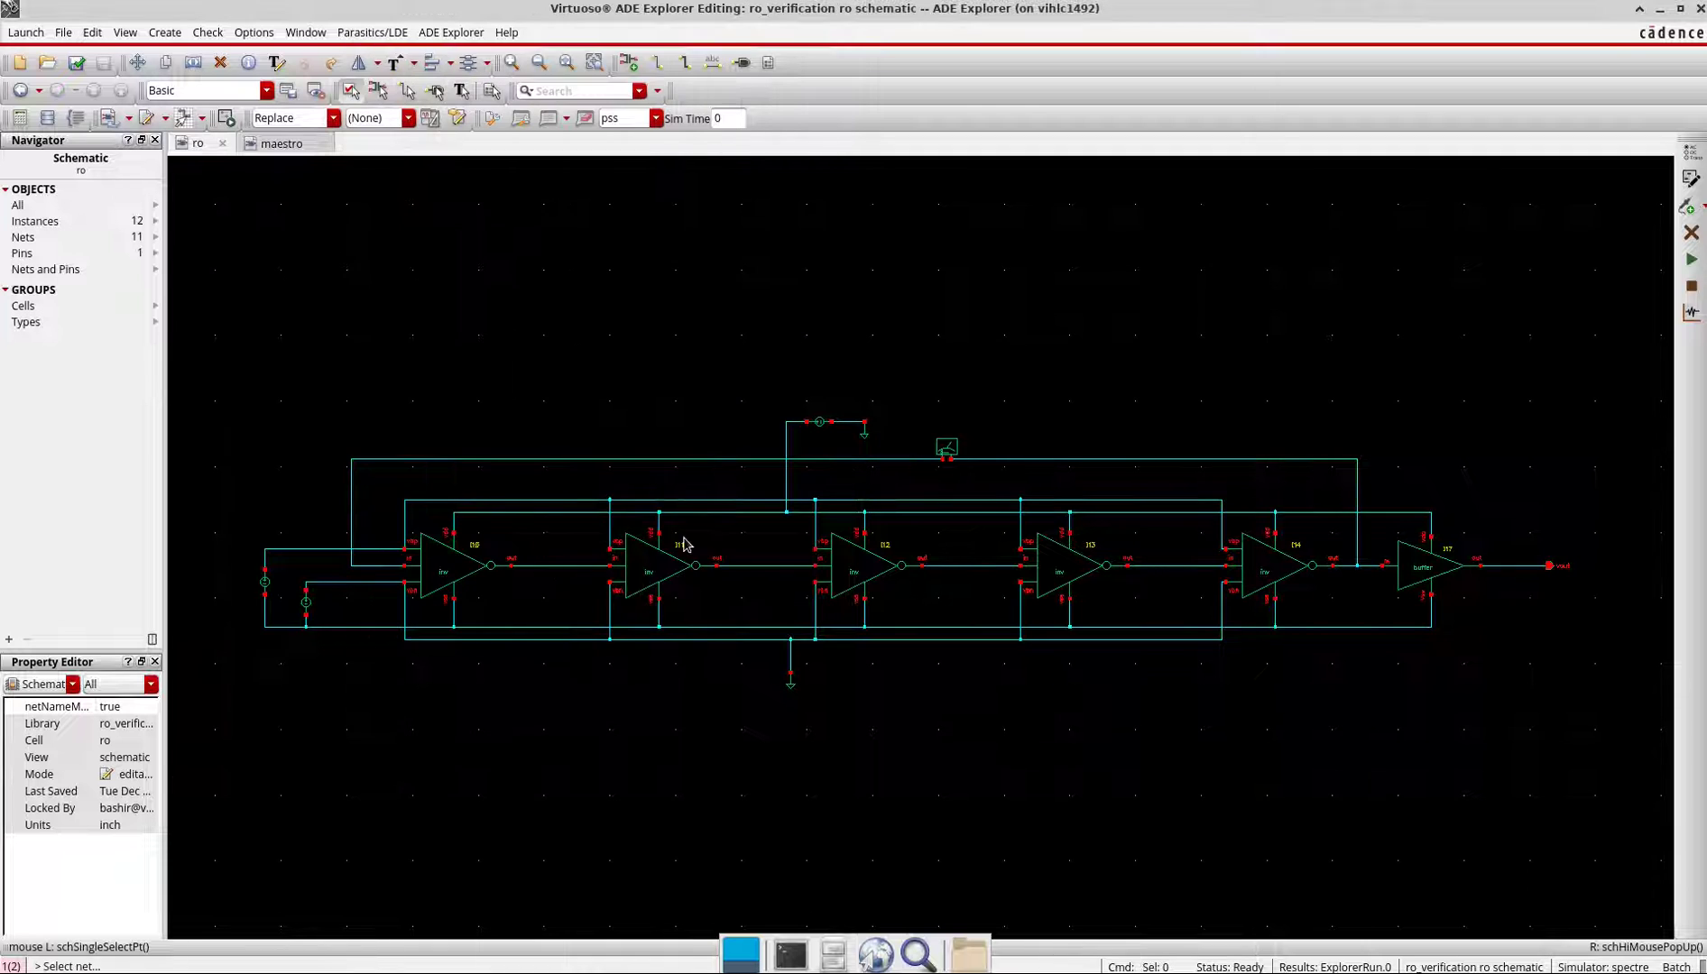
left_click(844, 639)
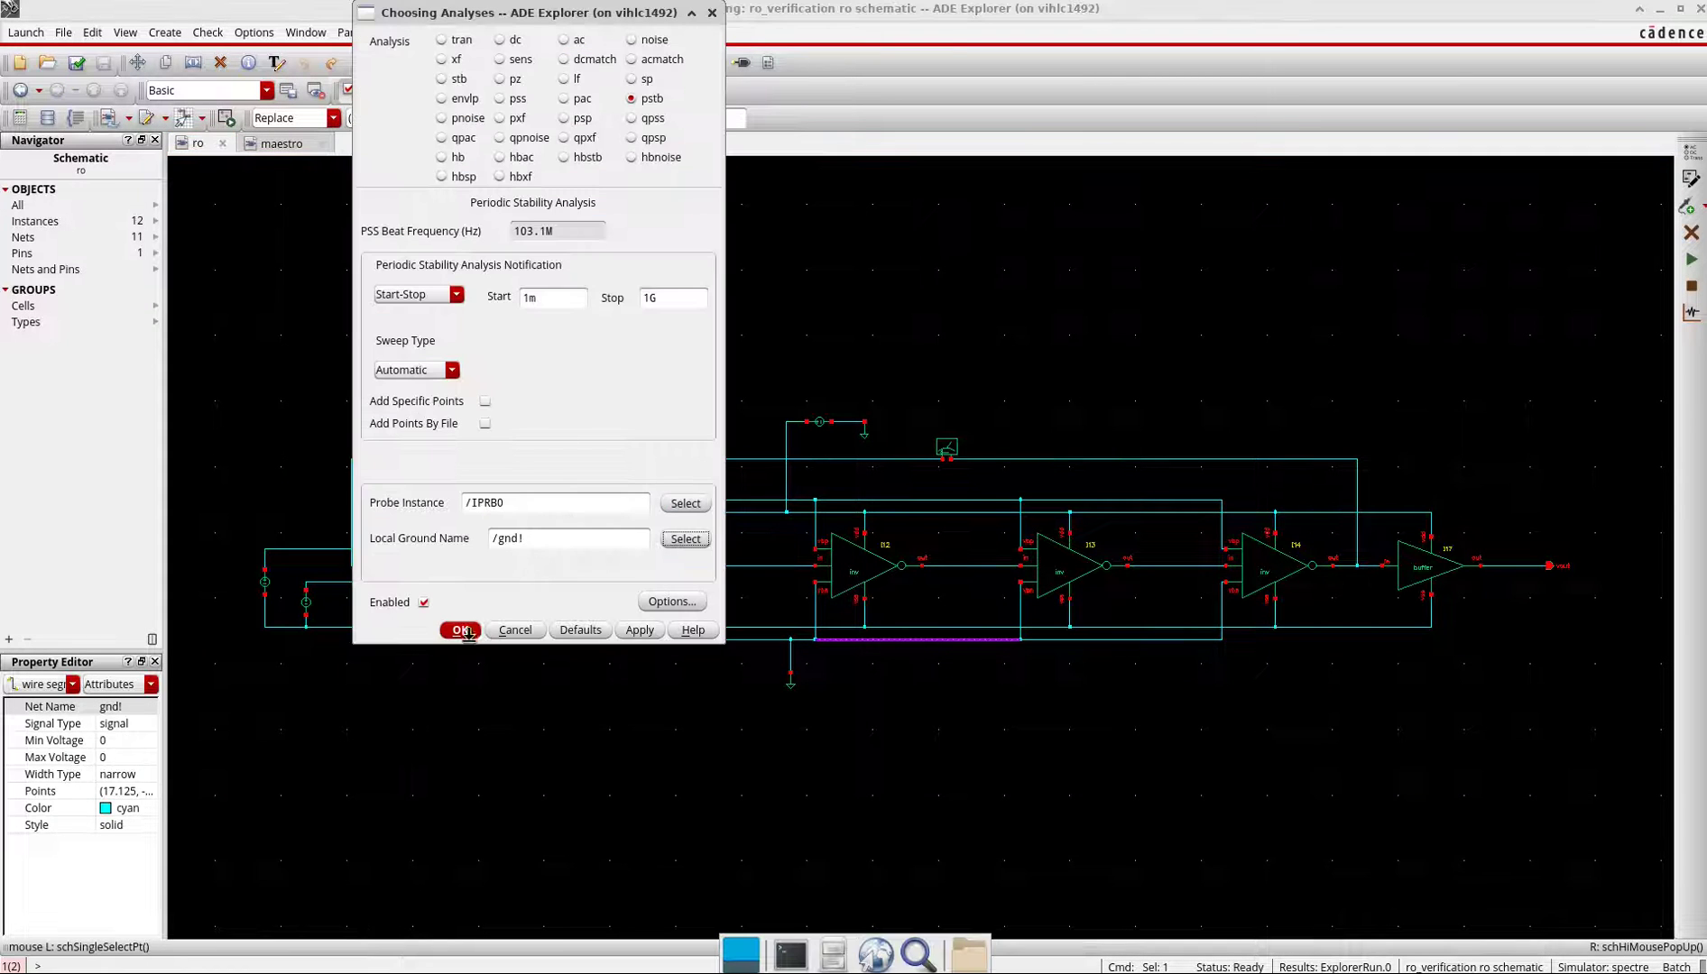
left_click(461, 630)
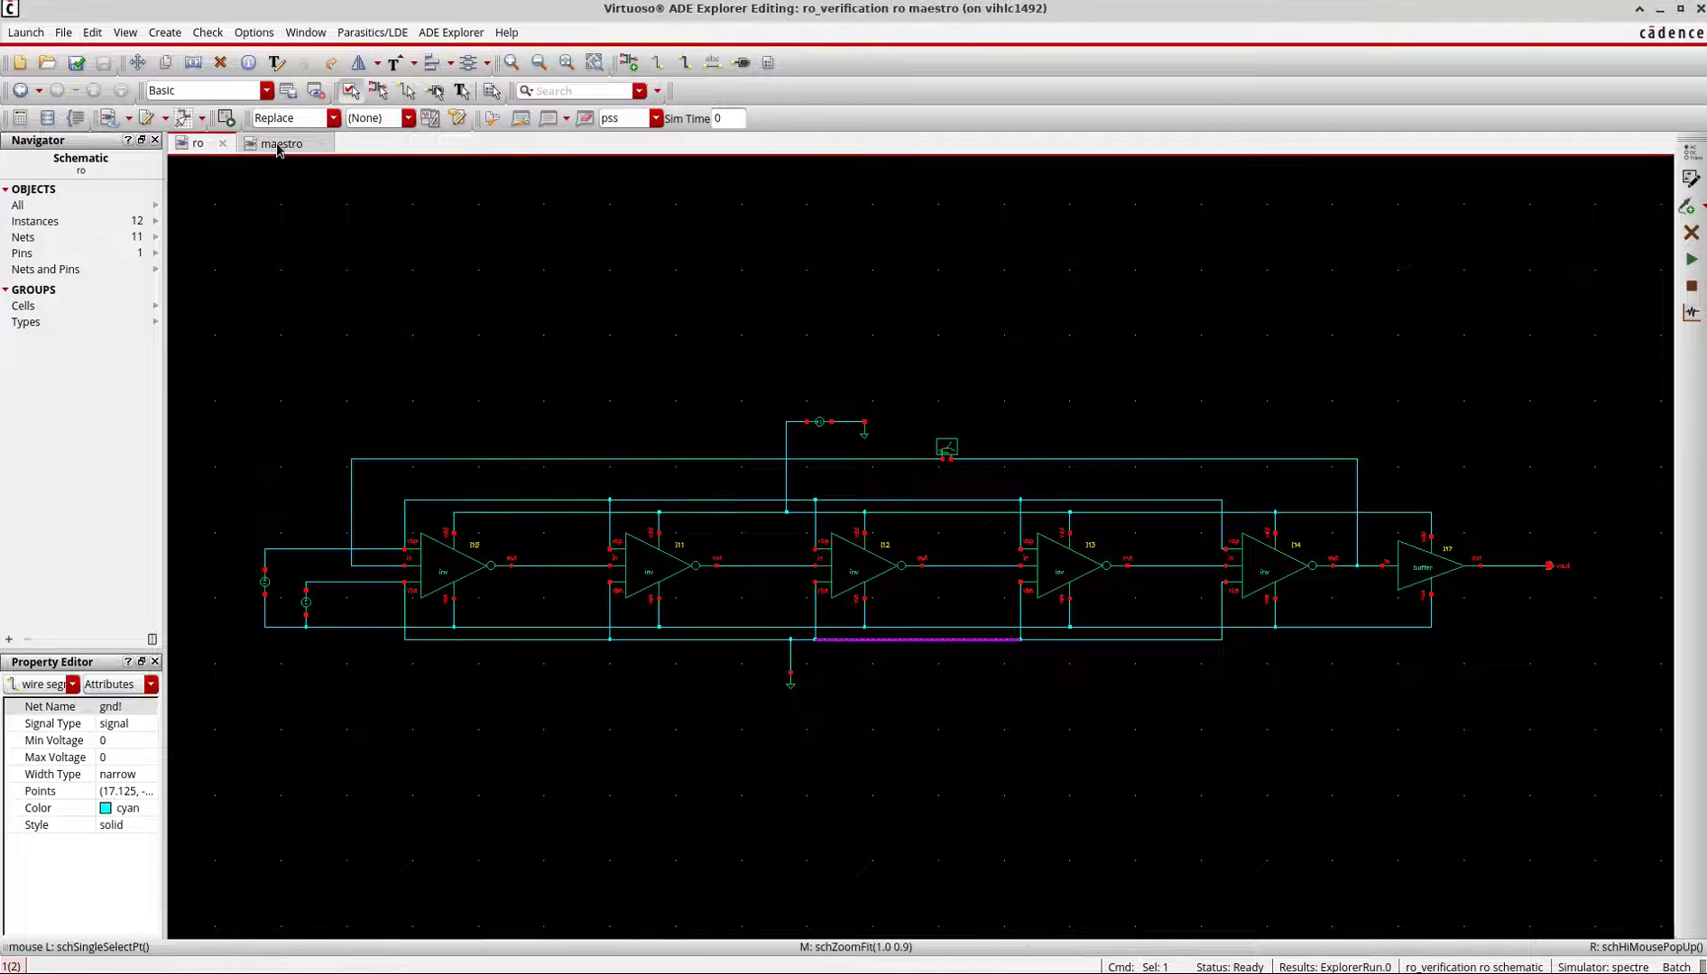
- Switch between the maestro setup and the ro schematic while the simulation runs to completion
left_click(281, 143)
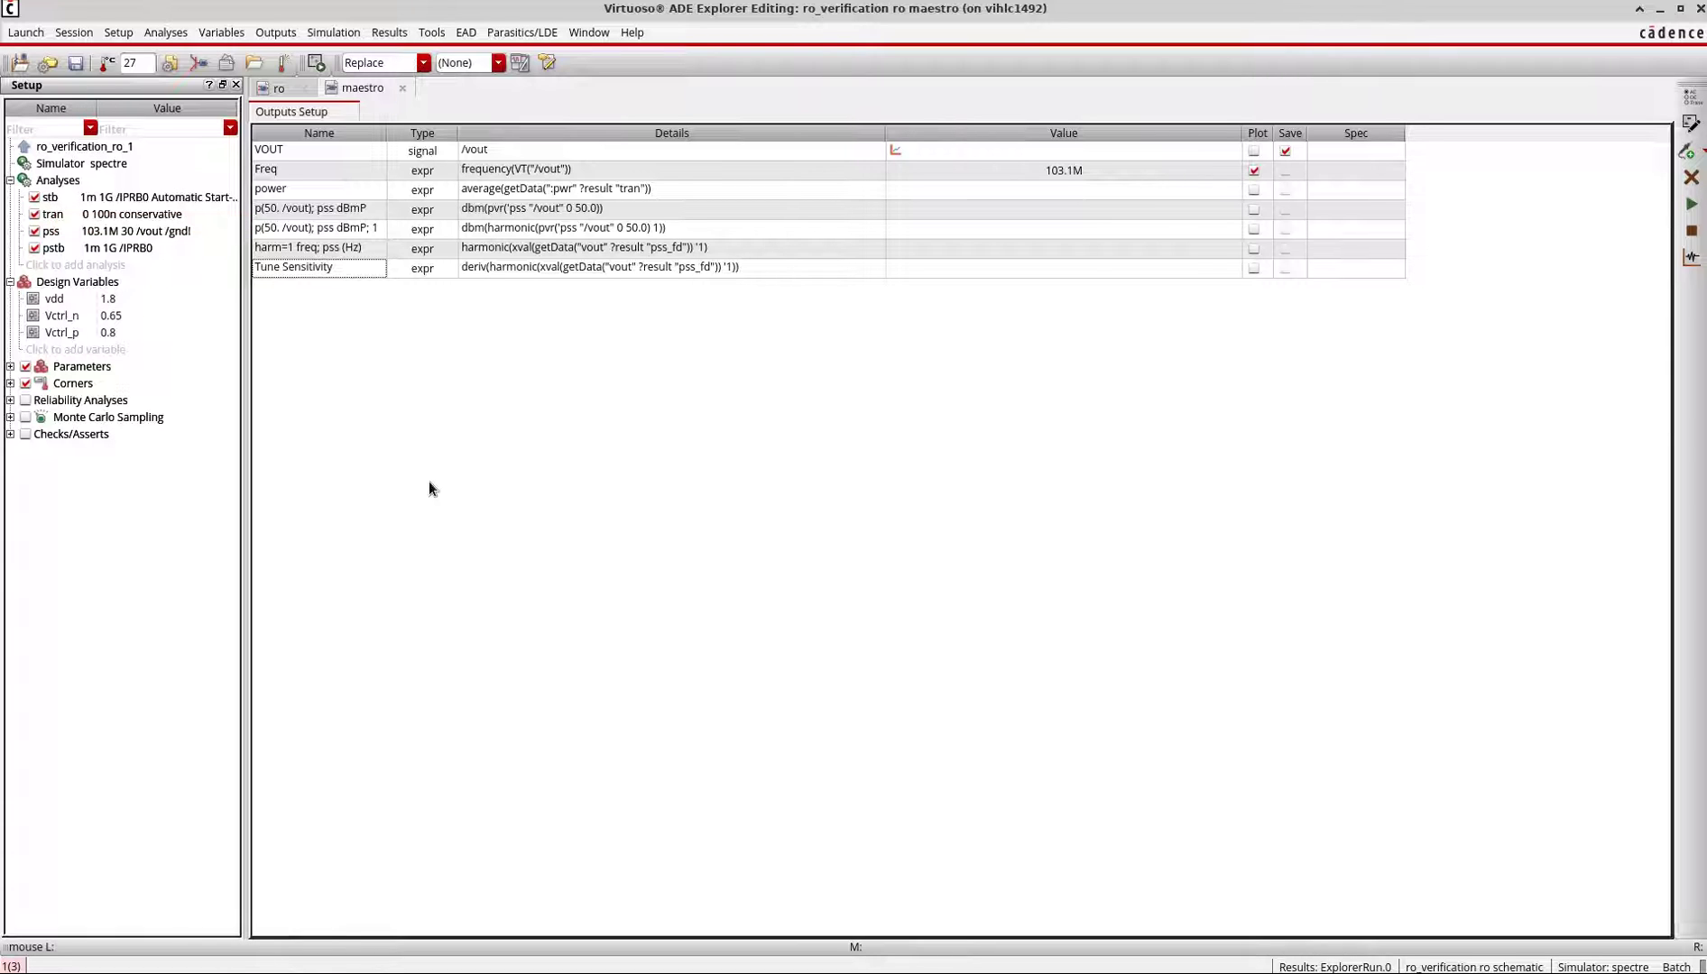
left_click(276, 89)
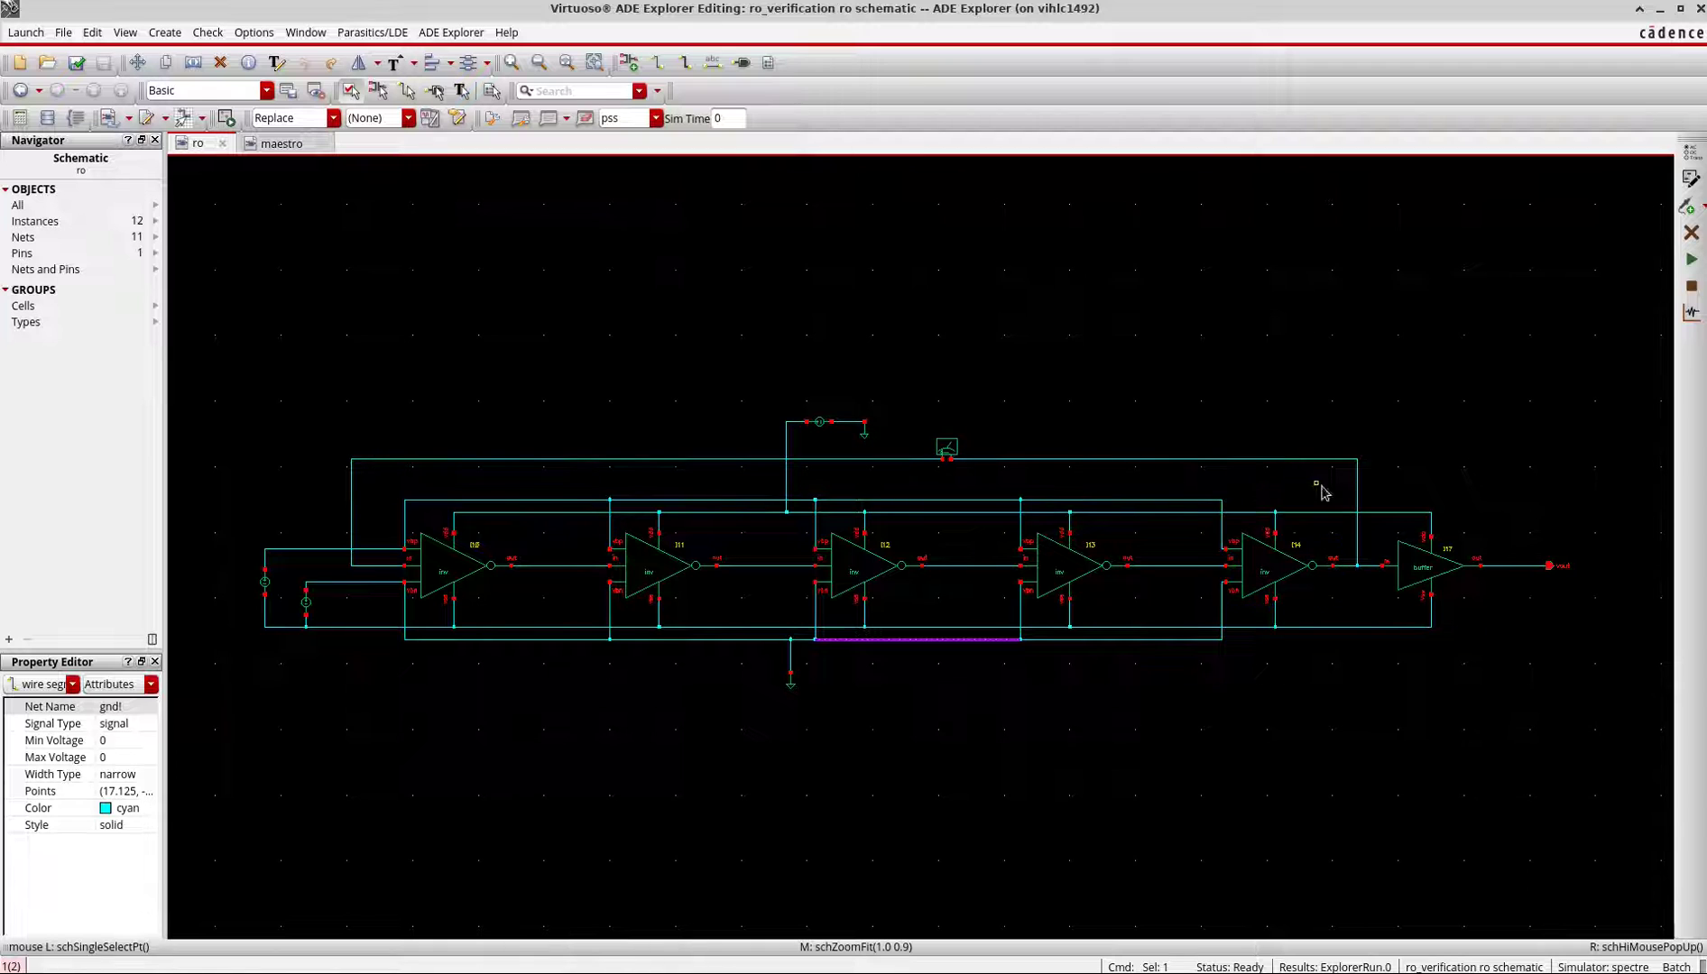
left_click(284, 144)
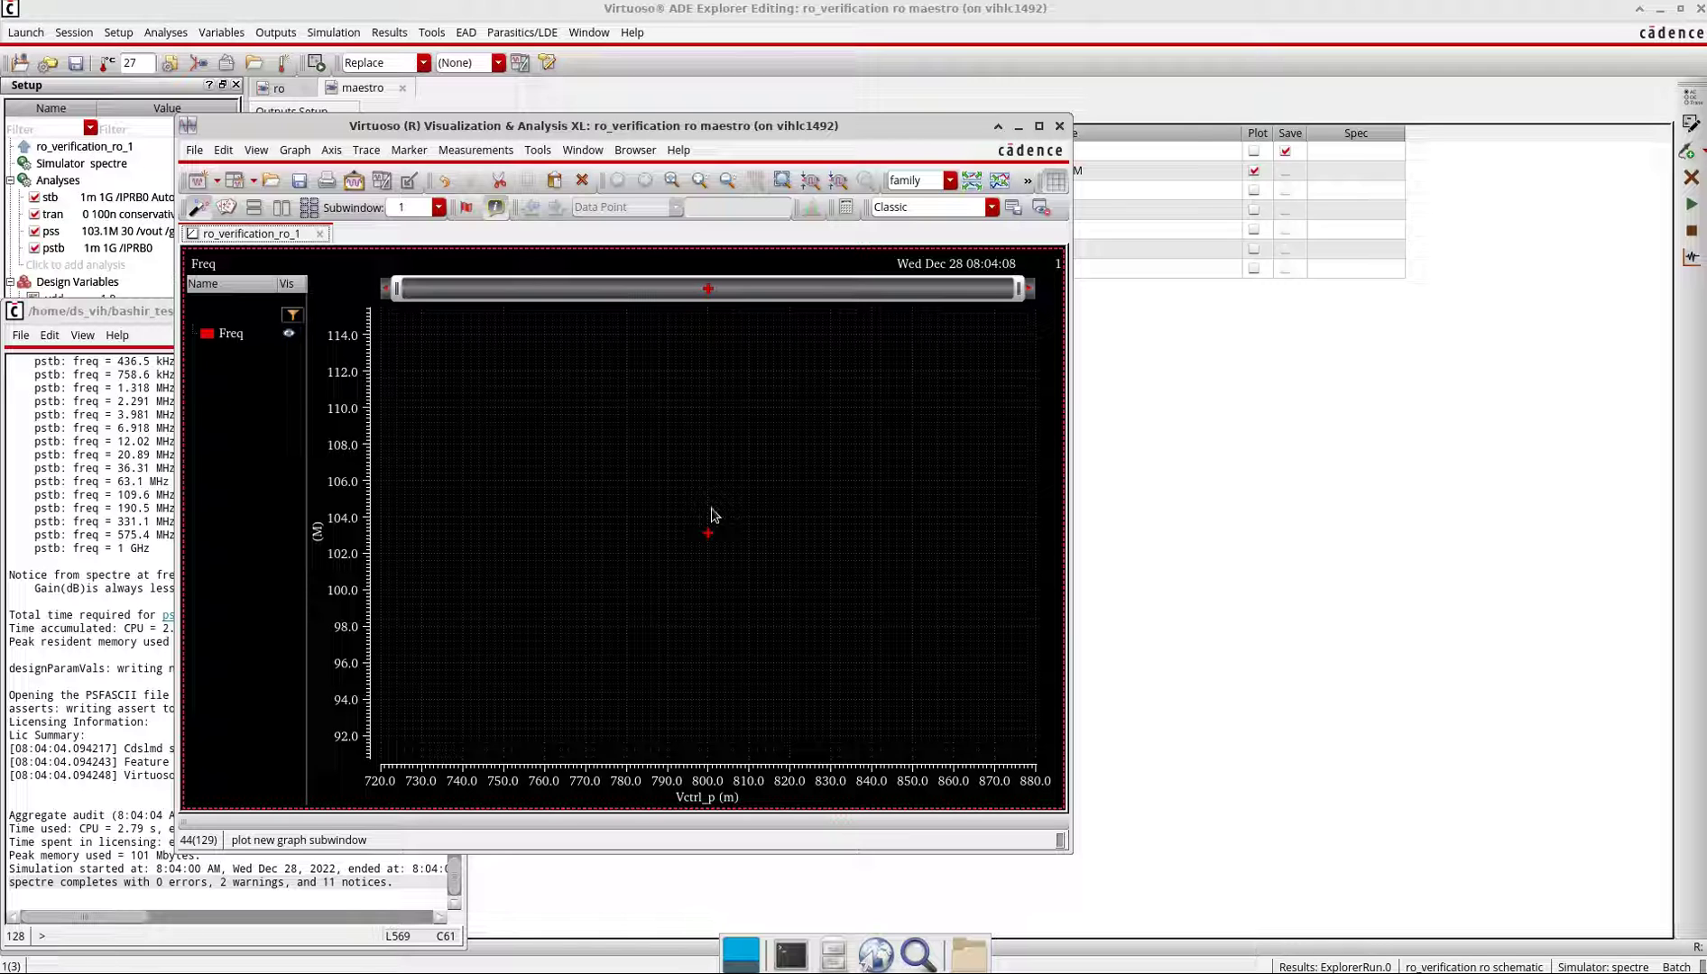
- Minimize the Freq graph window and bring ADE Explorer in front of the simulation log
left_click(1019, 125)
left_click(730, 548)
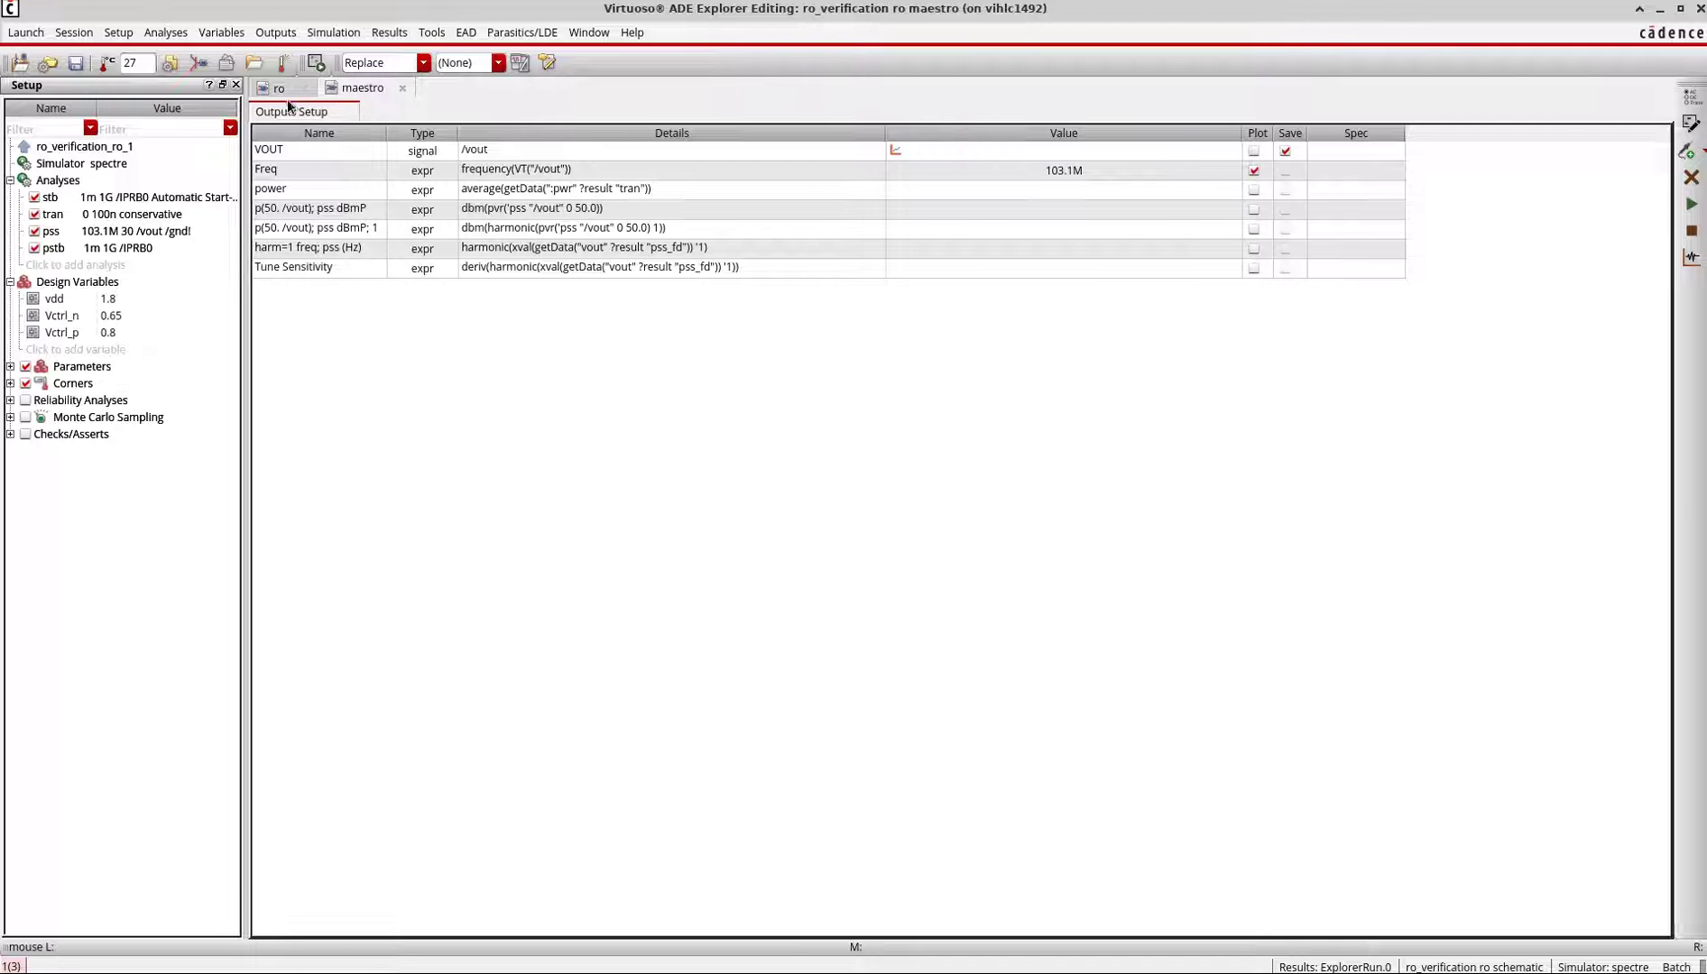
- Use the Direct Plot Form to plot stb loop gain in dB20 magnitude and phase in a new subwindow
left_click(397, 32)
mouse_move(405, 81)
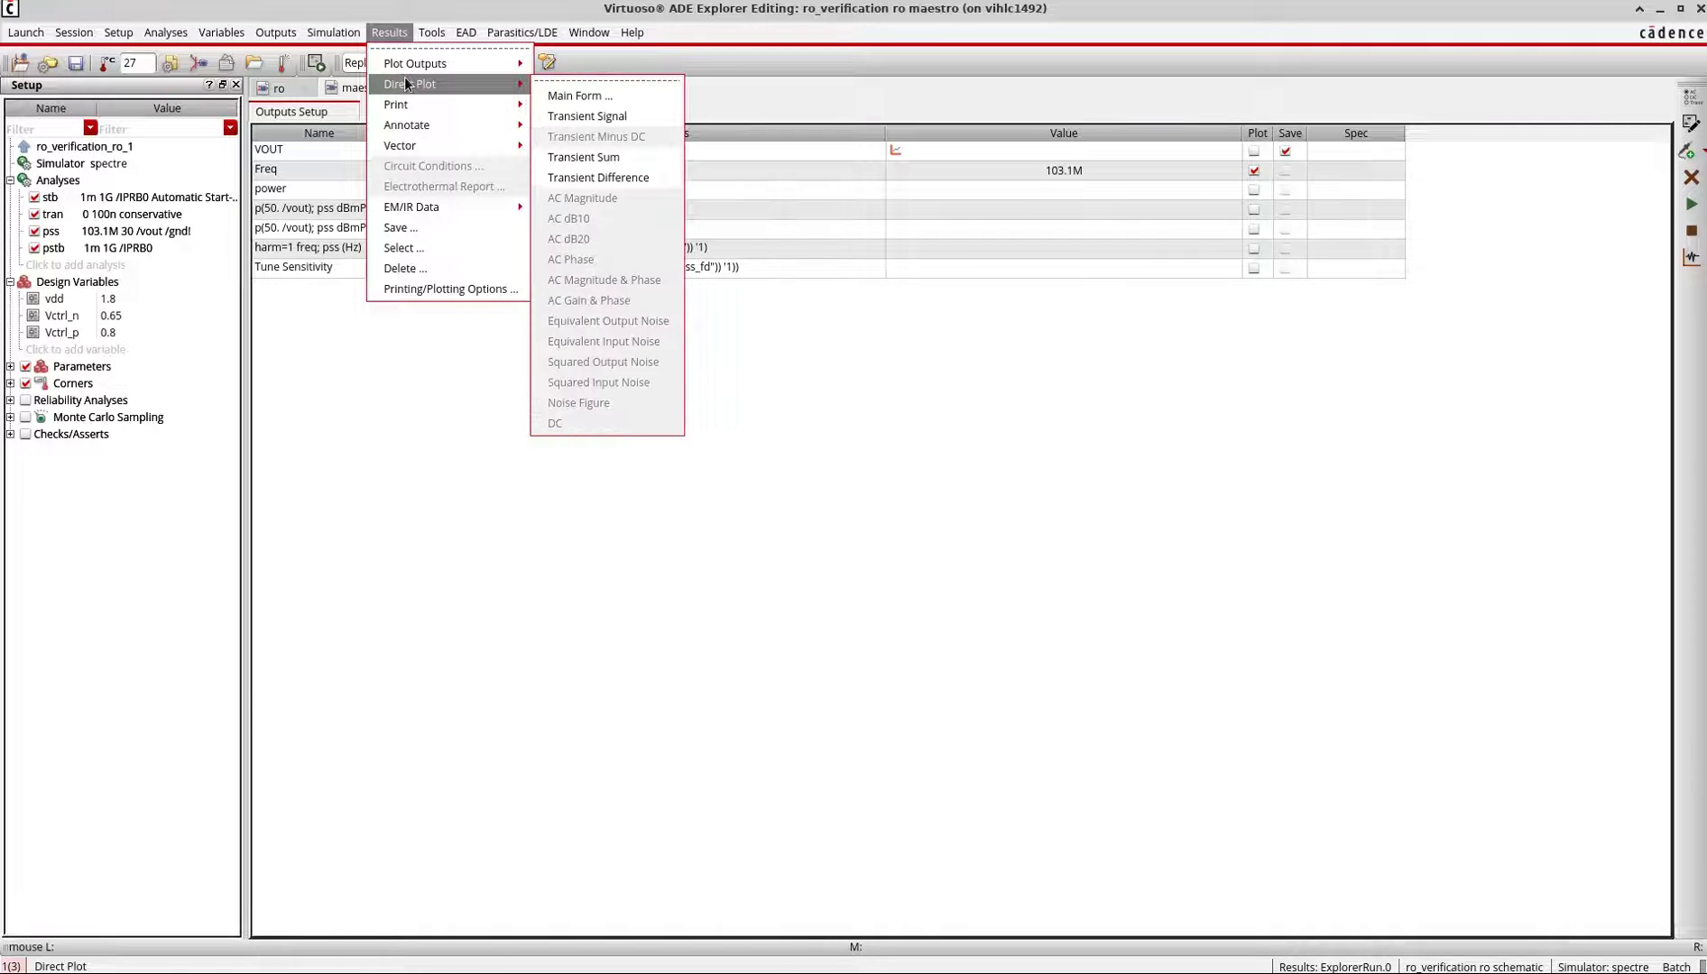
left_click(574, 96)
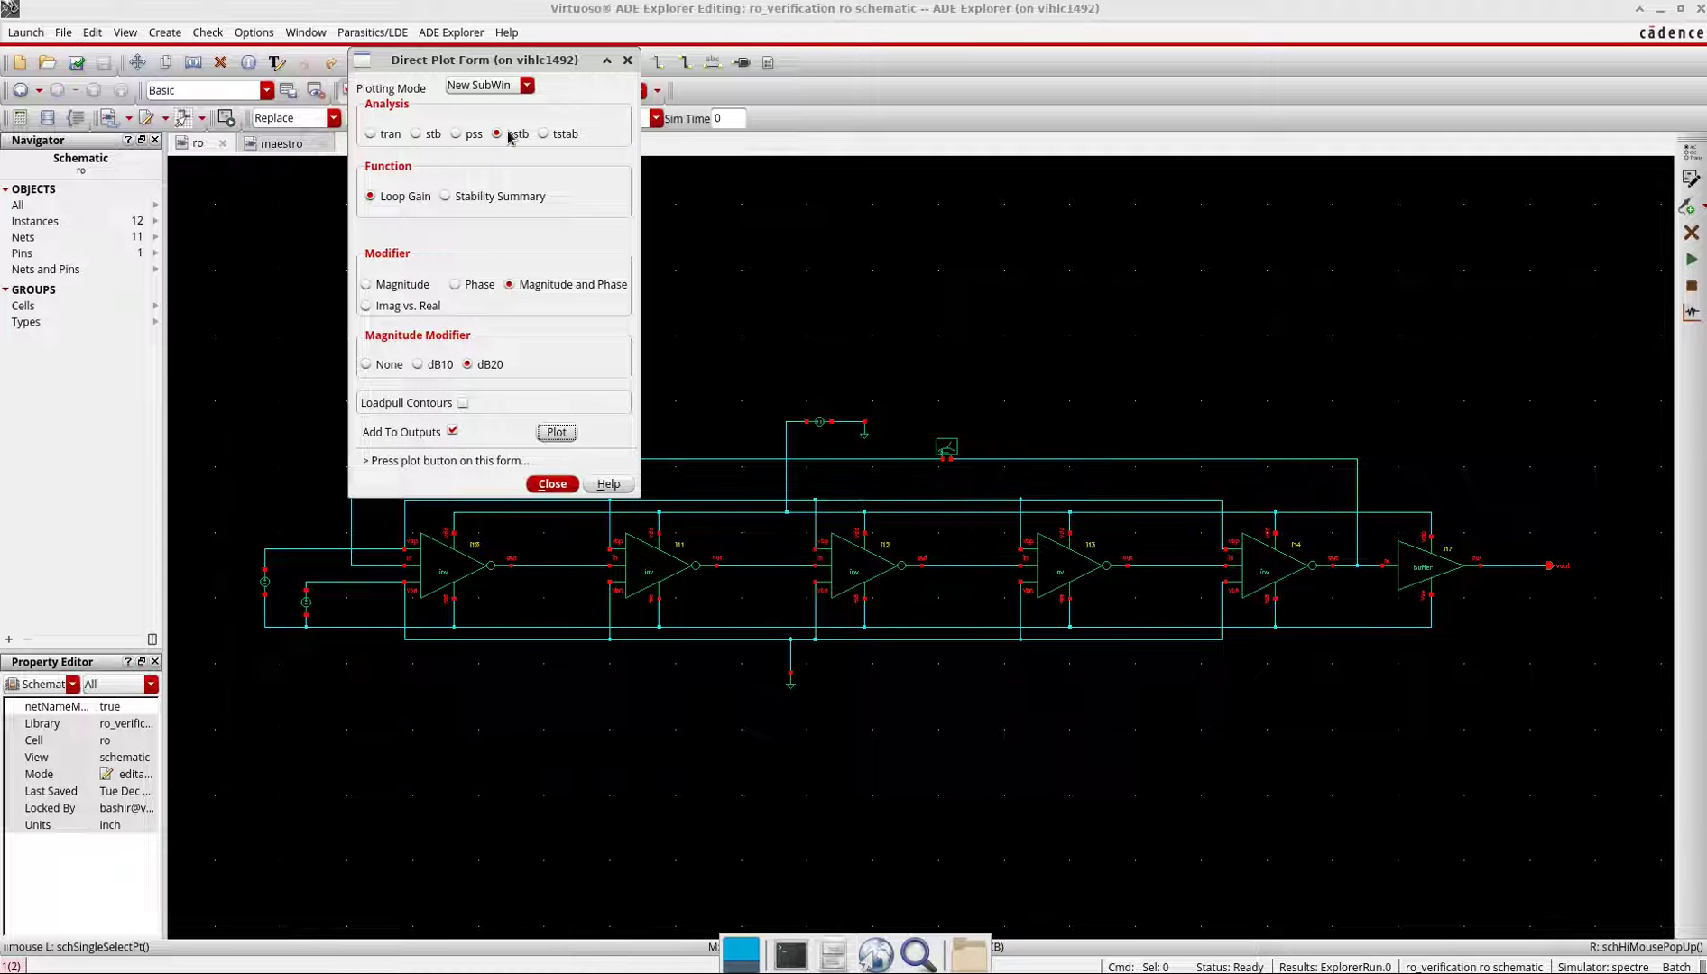
left_click(429, 133)
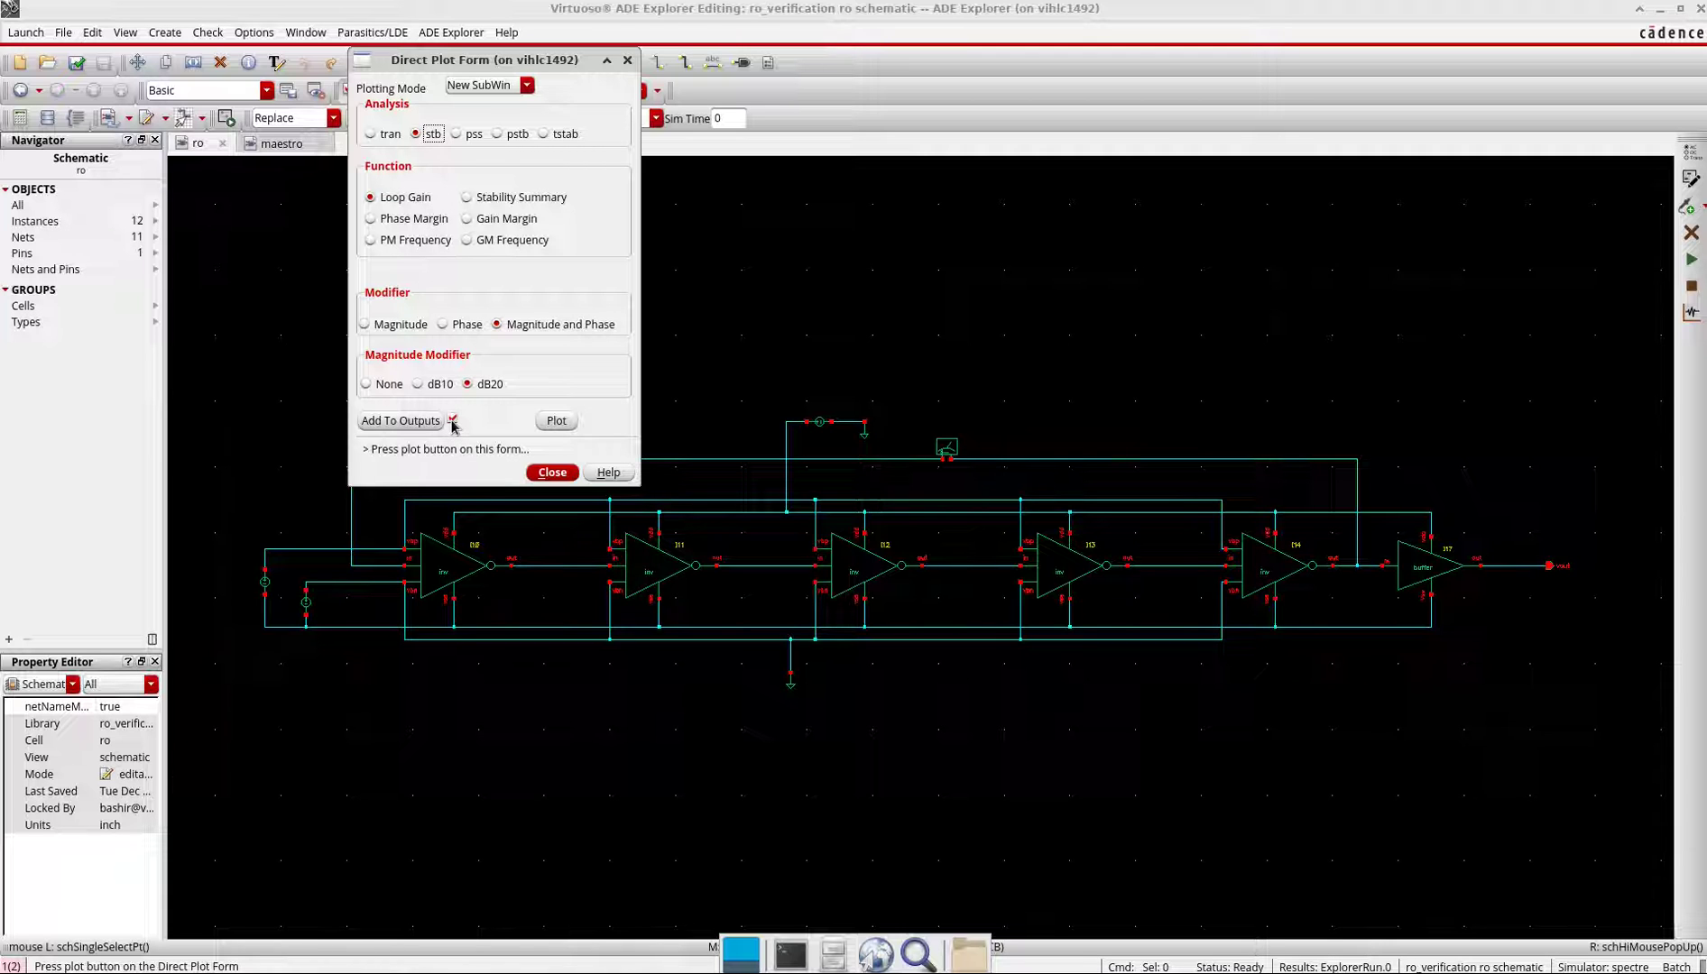
left_click(556, 422)
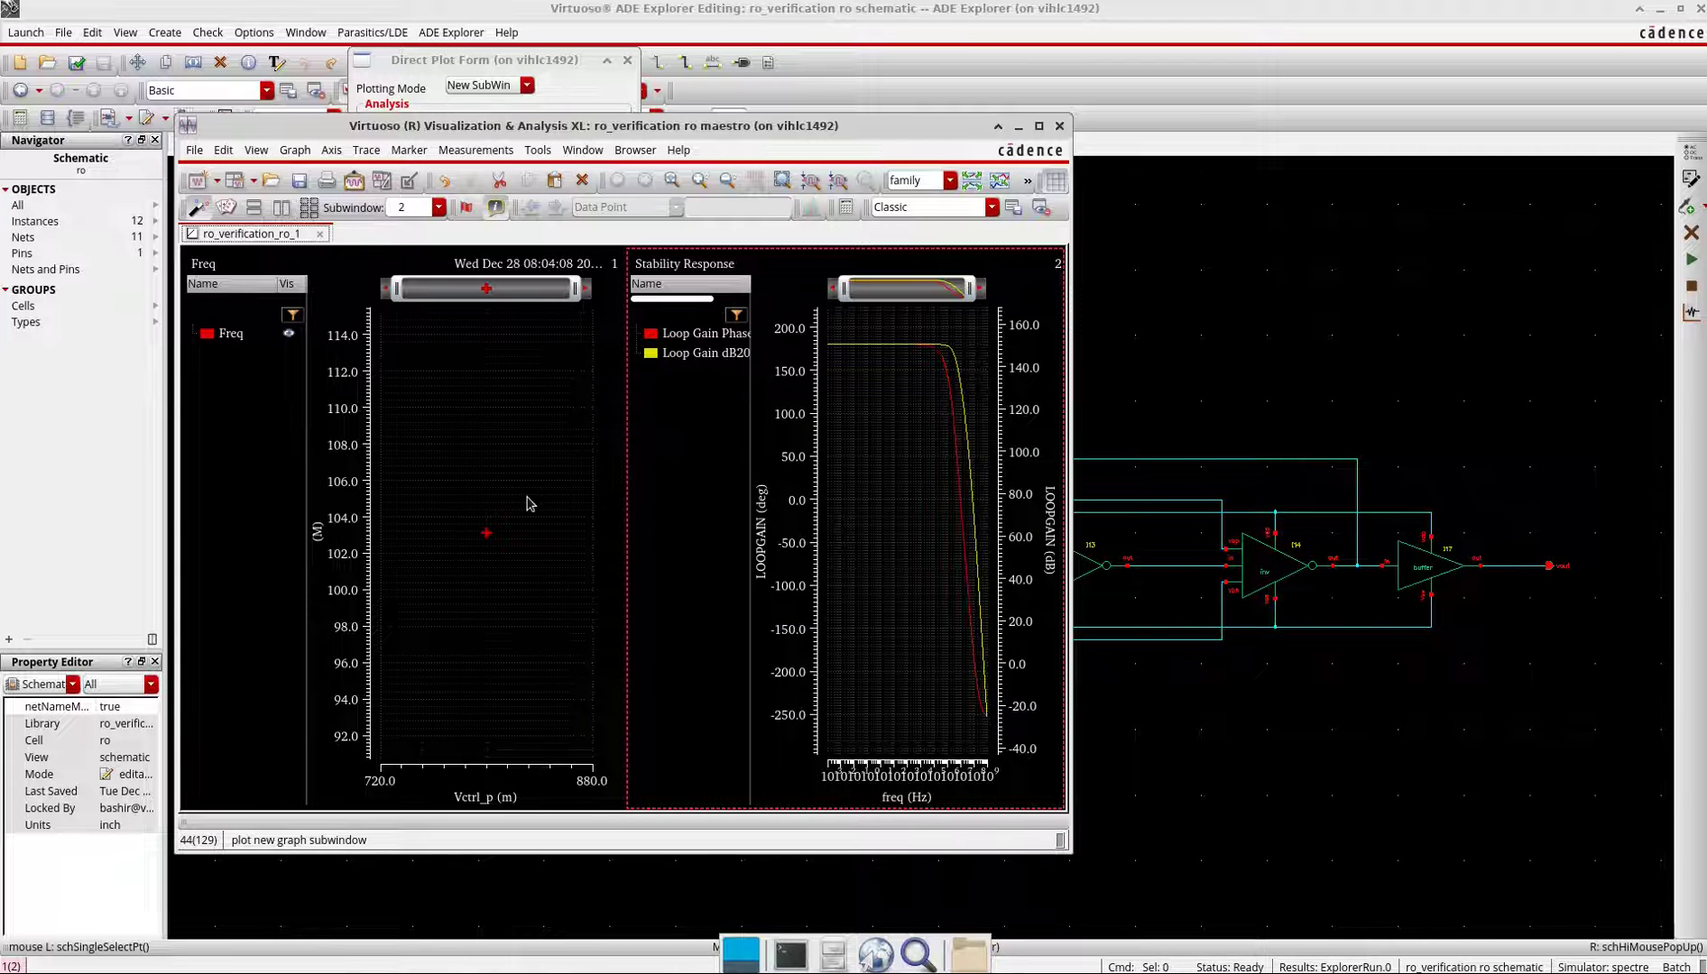
- Plot pstb loop gain magnitude and phase in a new subwindow, with Add To Outputs unchecked
left_click(1017, 128)
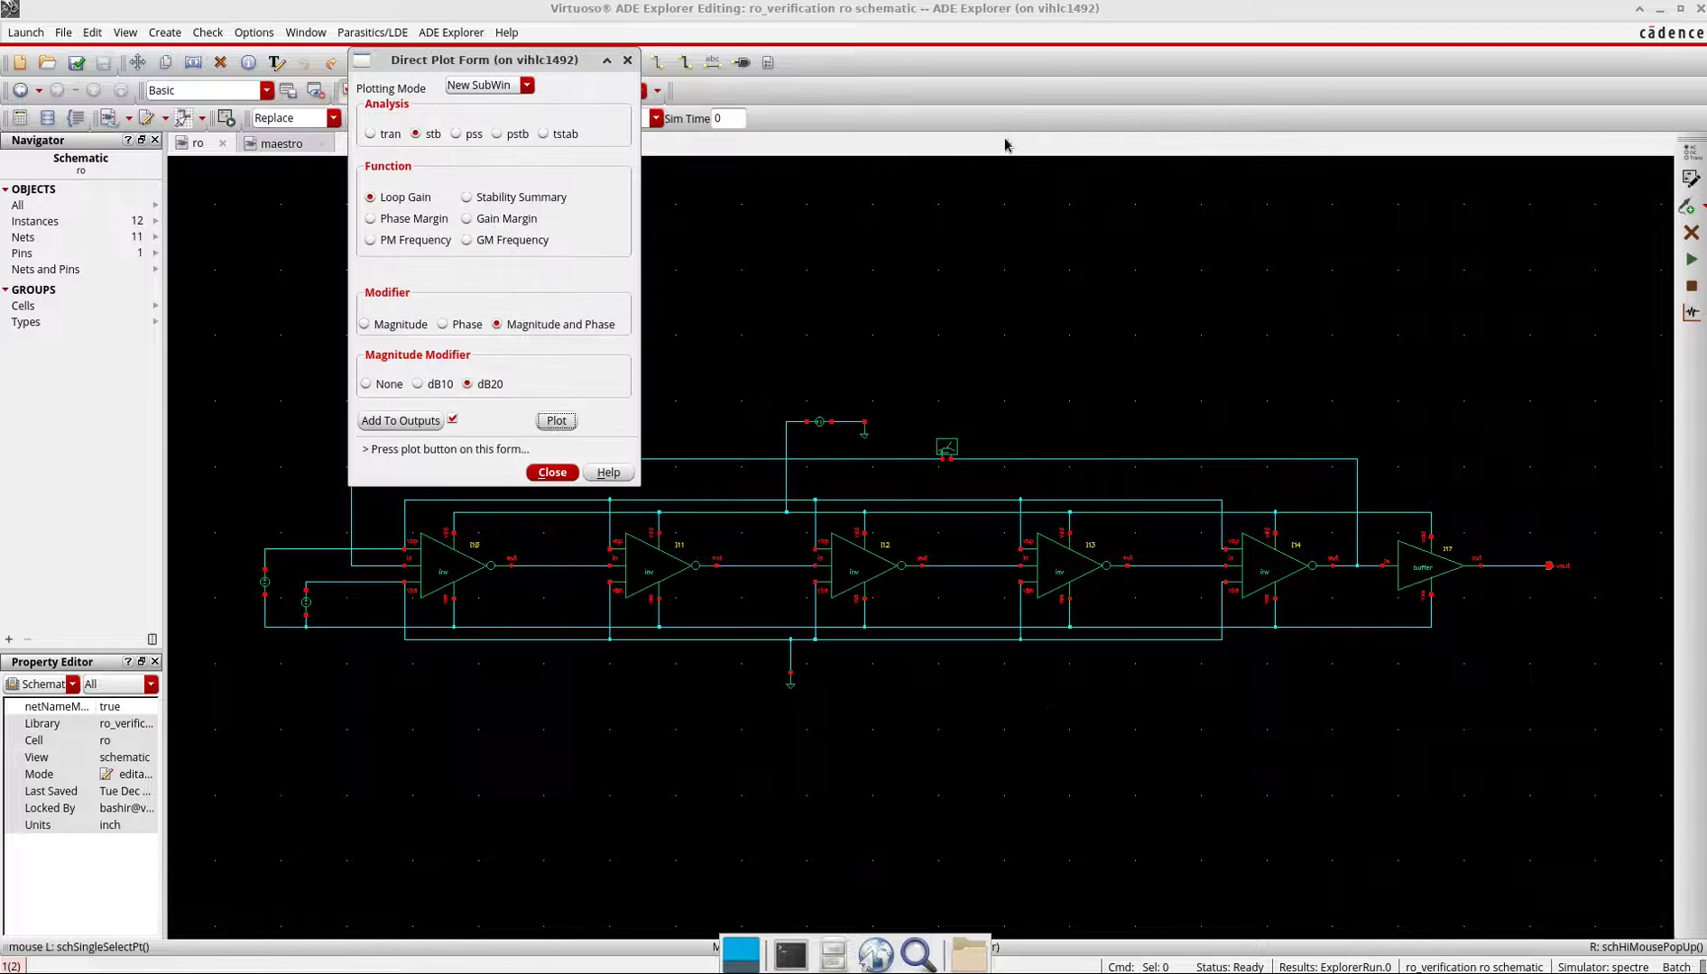
left_click(503, 137)
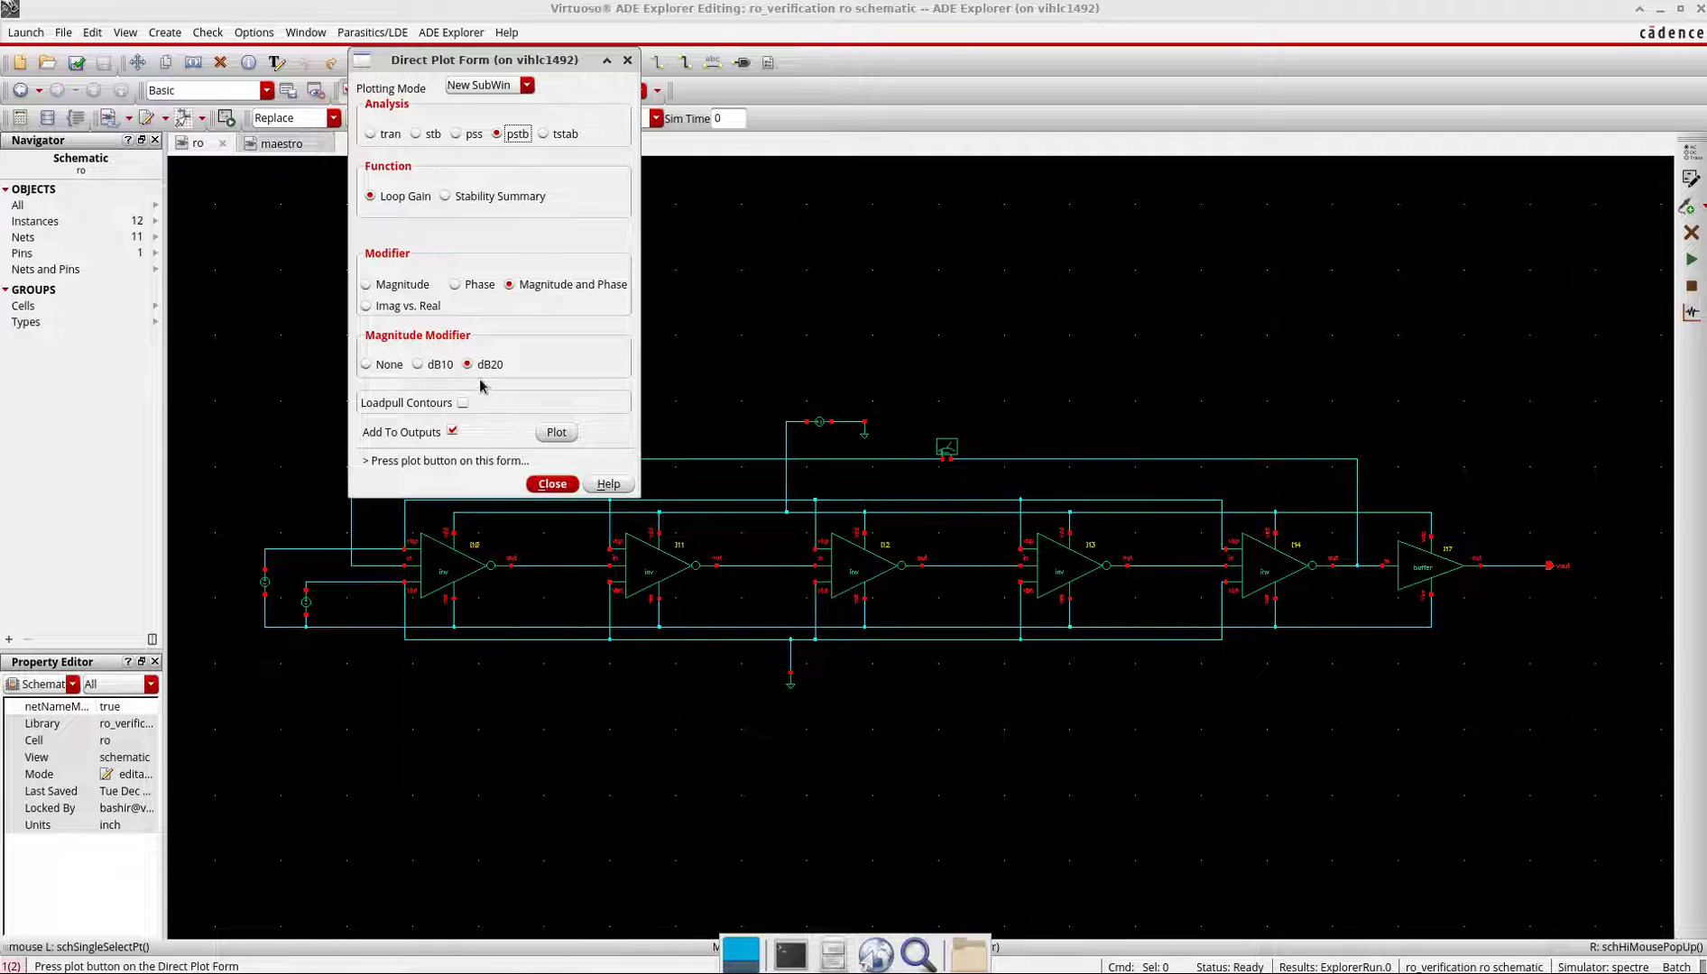
left_click(452, 431)
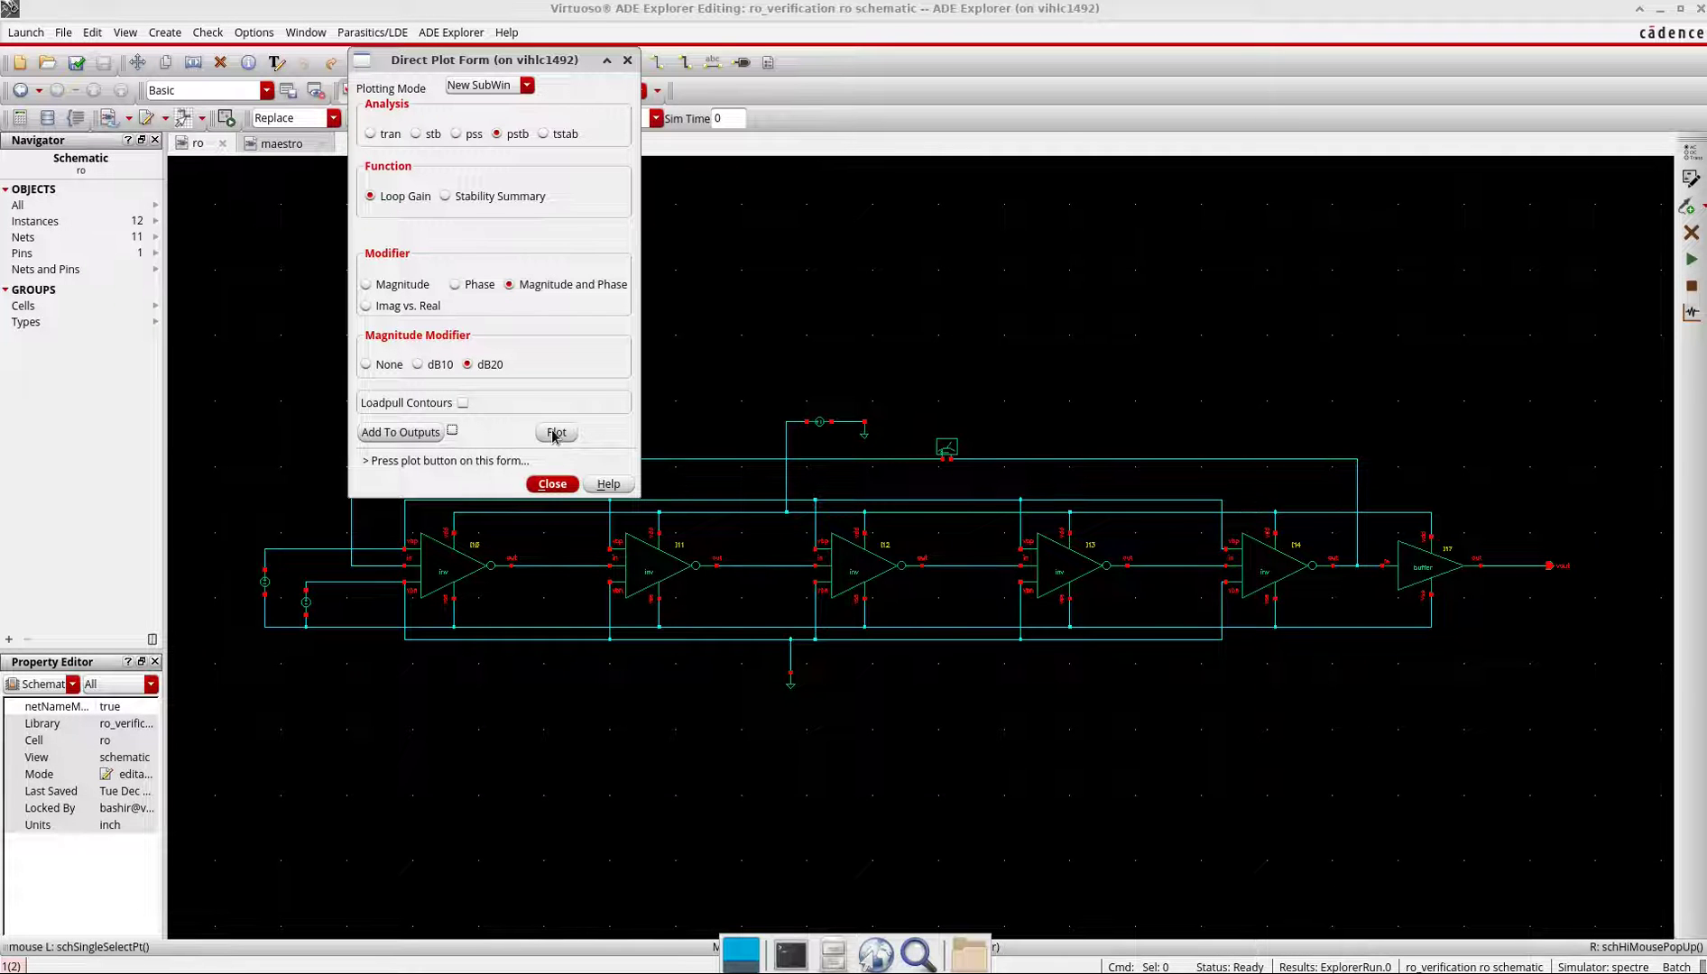
left_click(554, 433)
- Maximize the graph window and delete the Freq subwindow, confirming with Yes
left_click(499, 353)
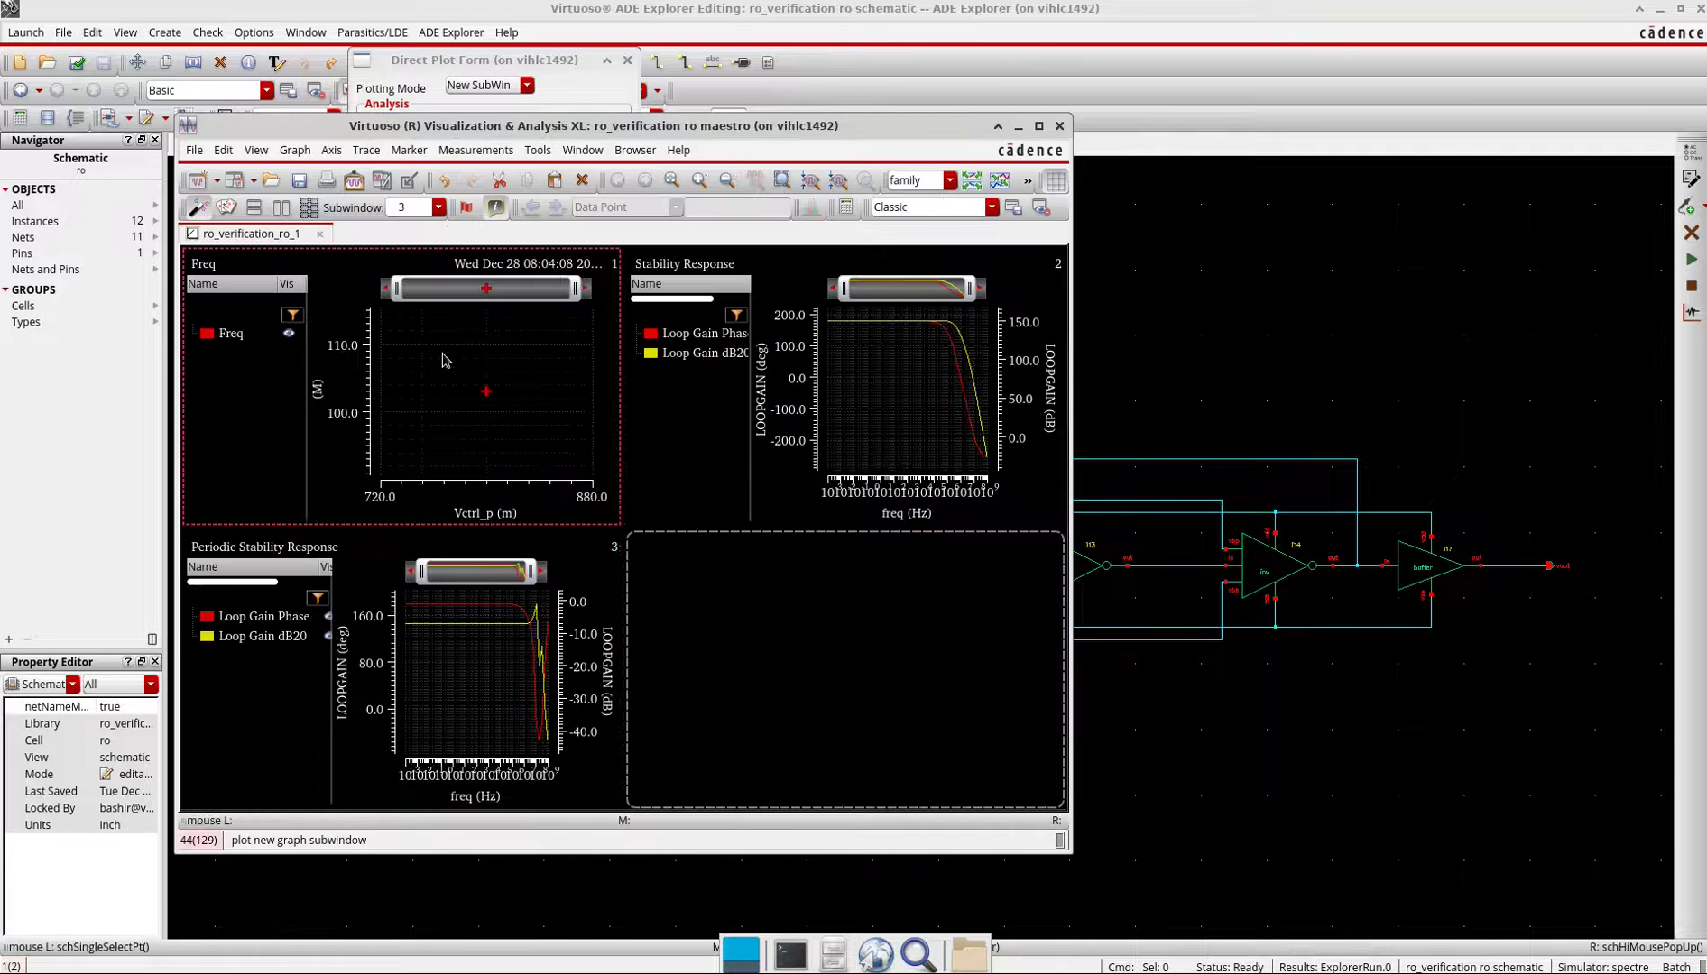
double_click(862, 127)
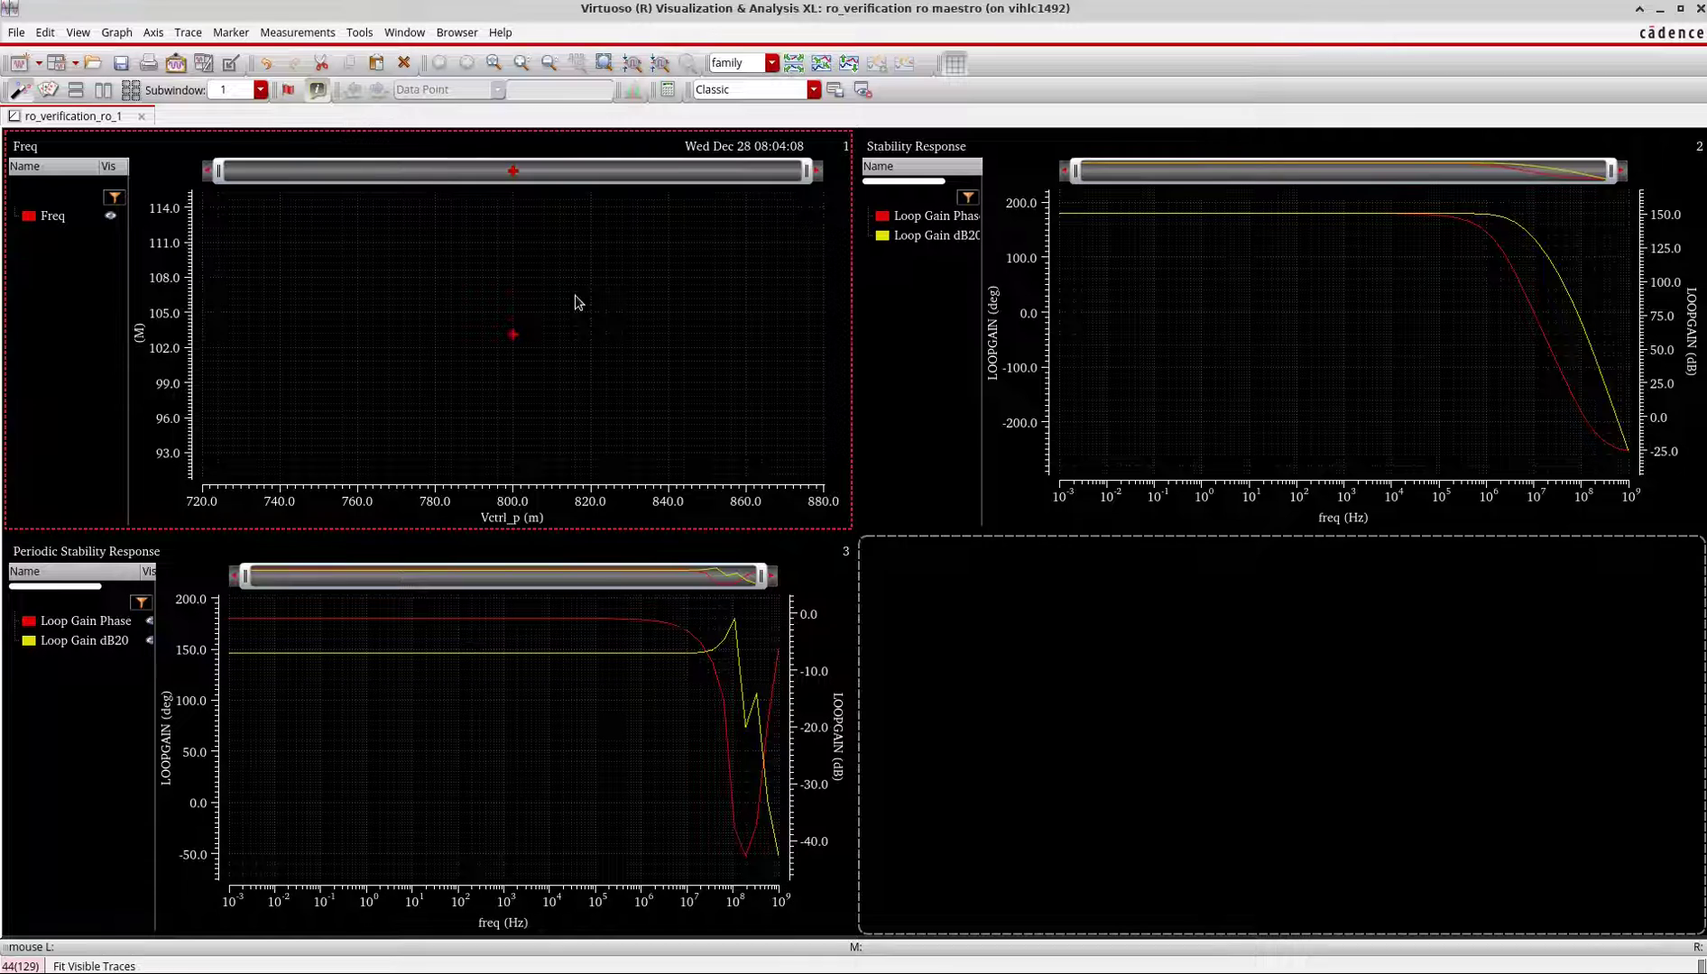
key("Delete")
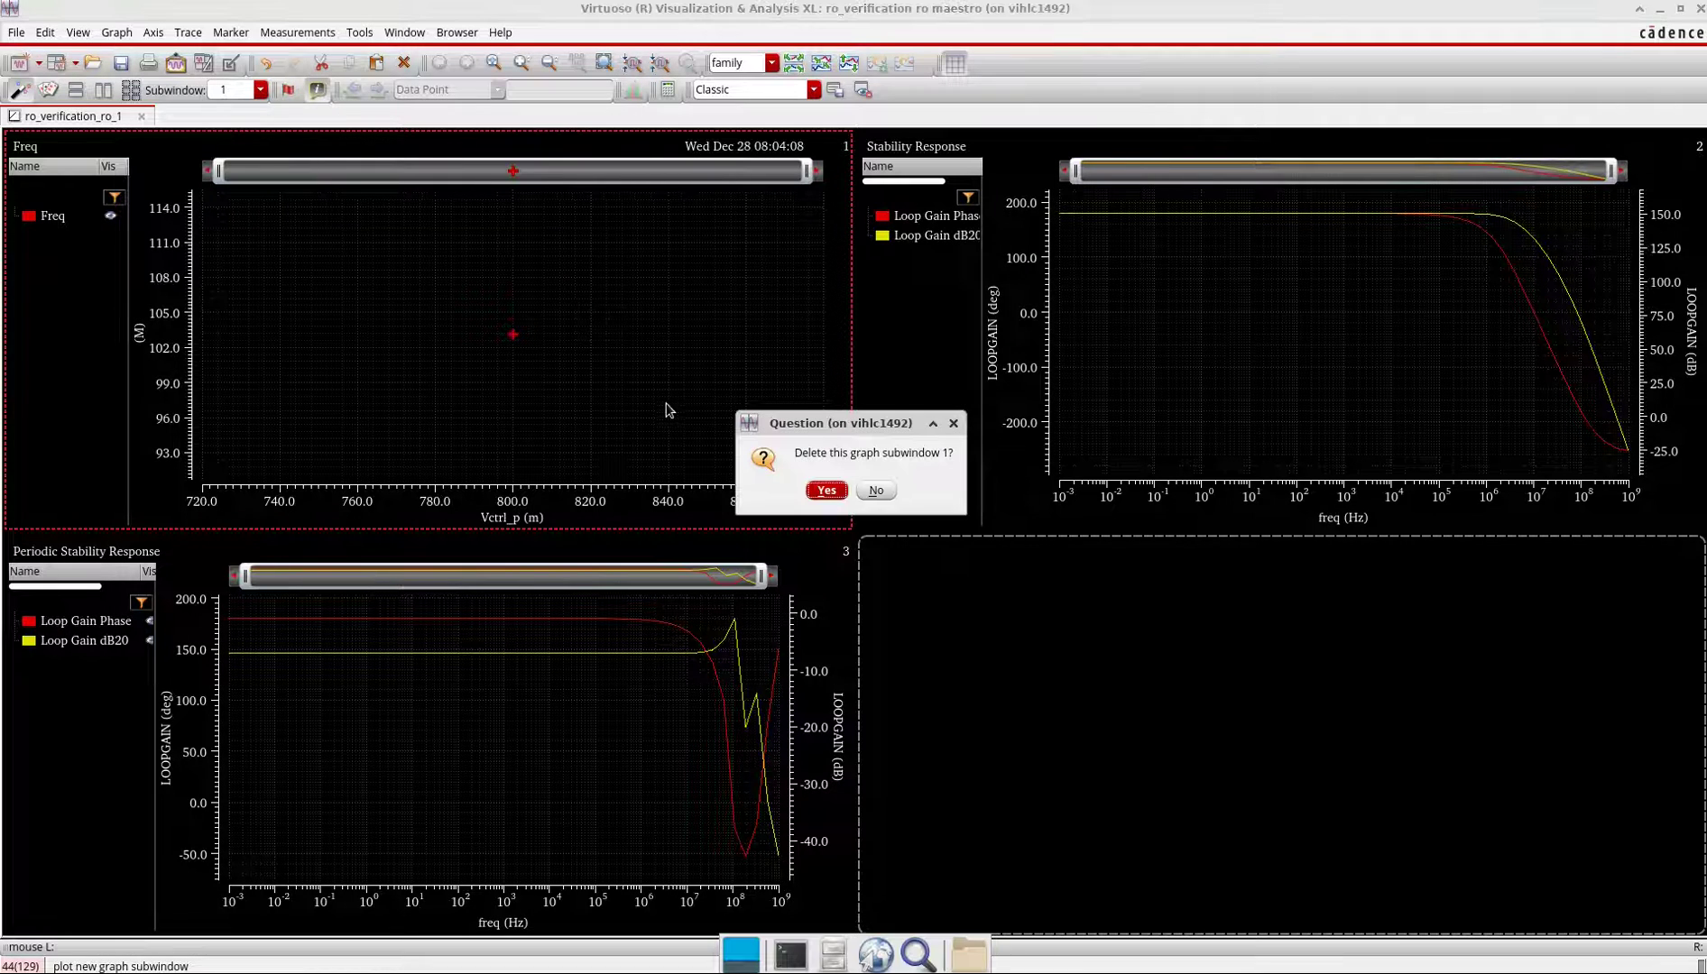
left_click(818, 485)
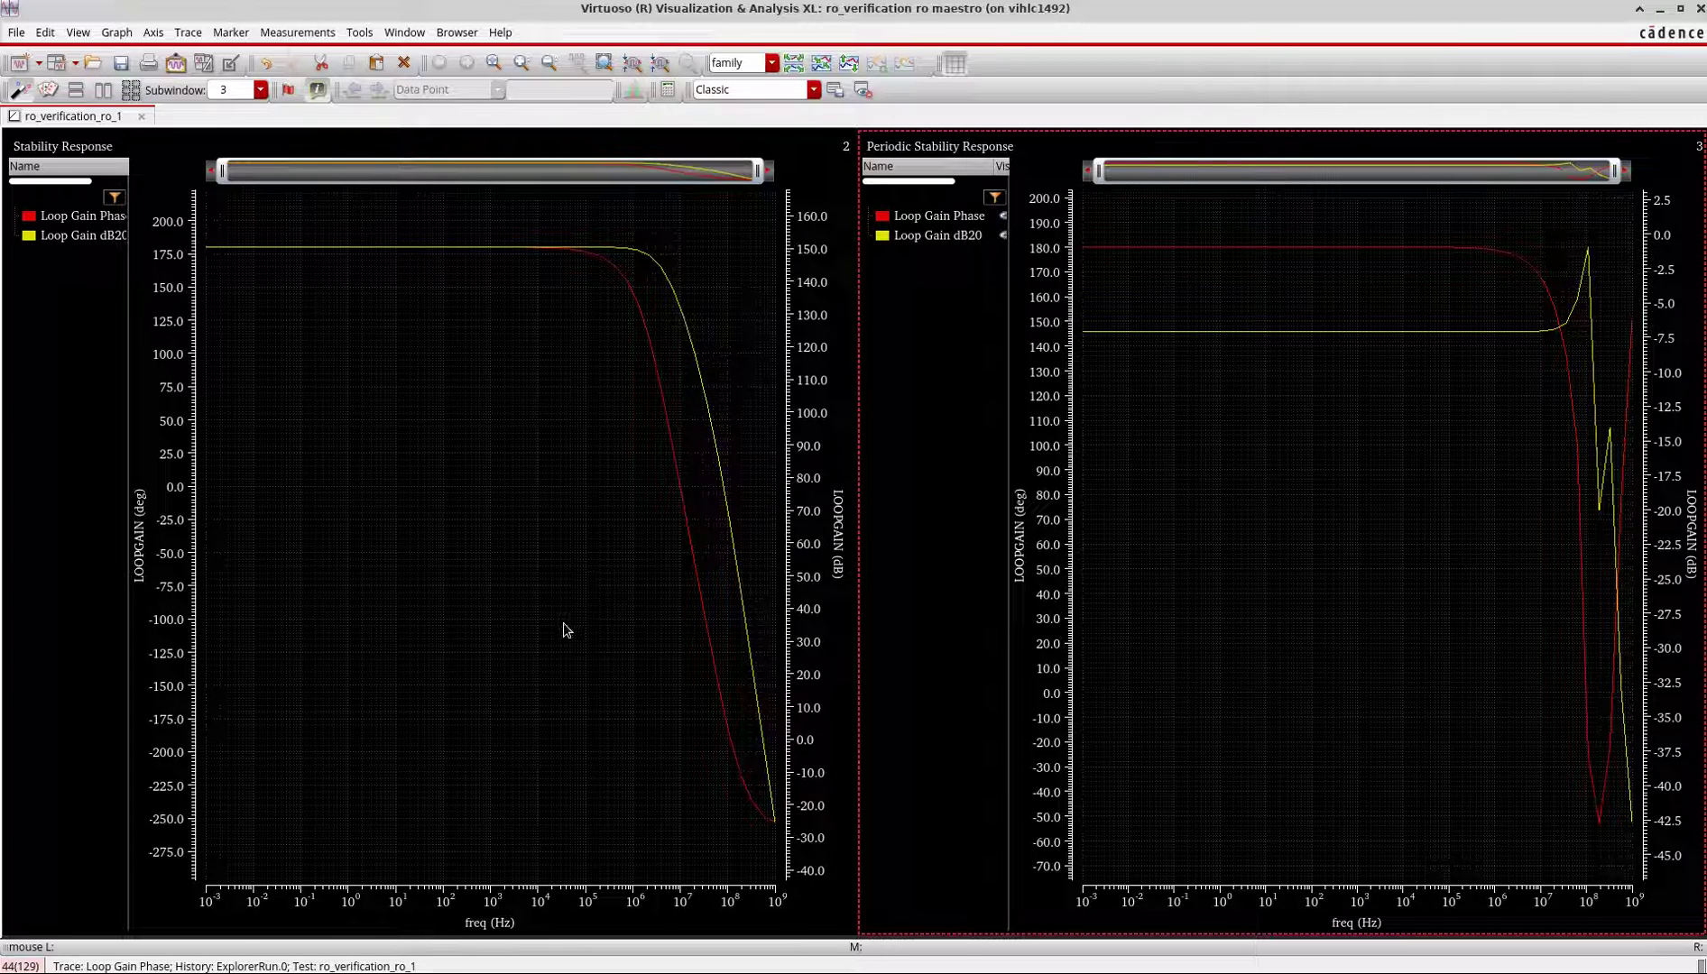
- Place vertical marker V1 on the stb plot at 103.1MHz and zoom in around it
left_click(565, 630)
key("v")
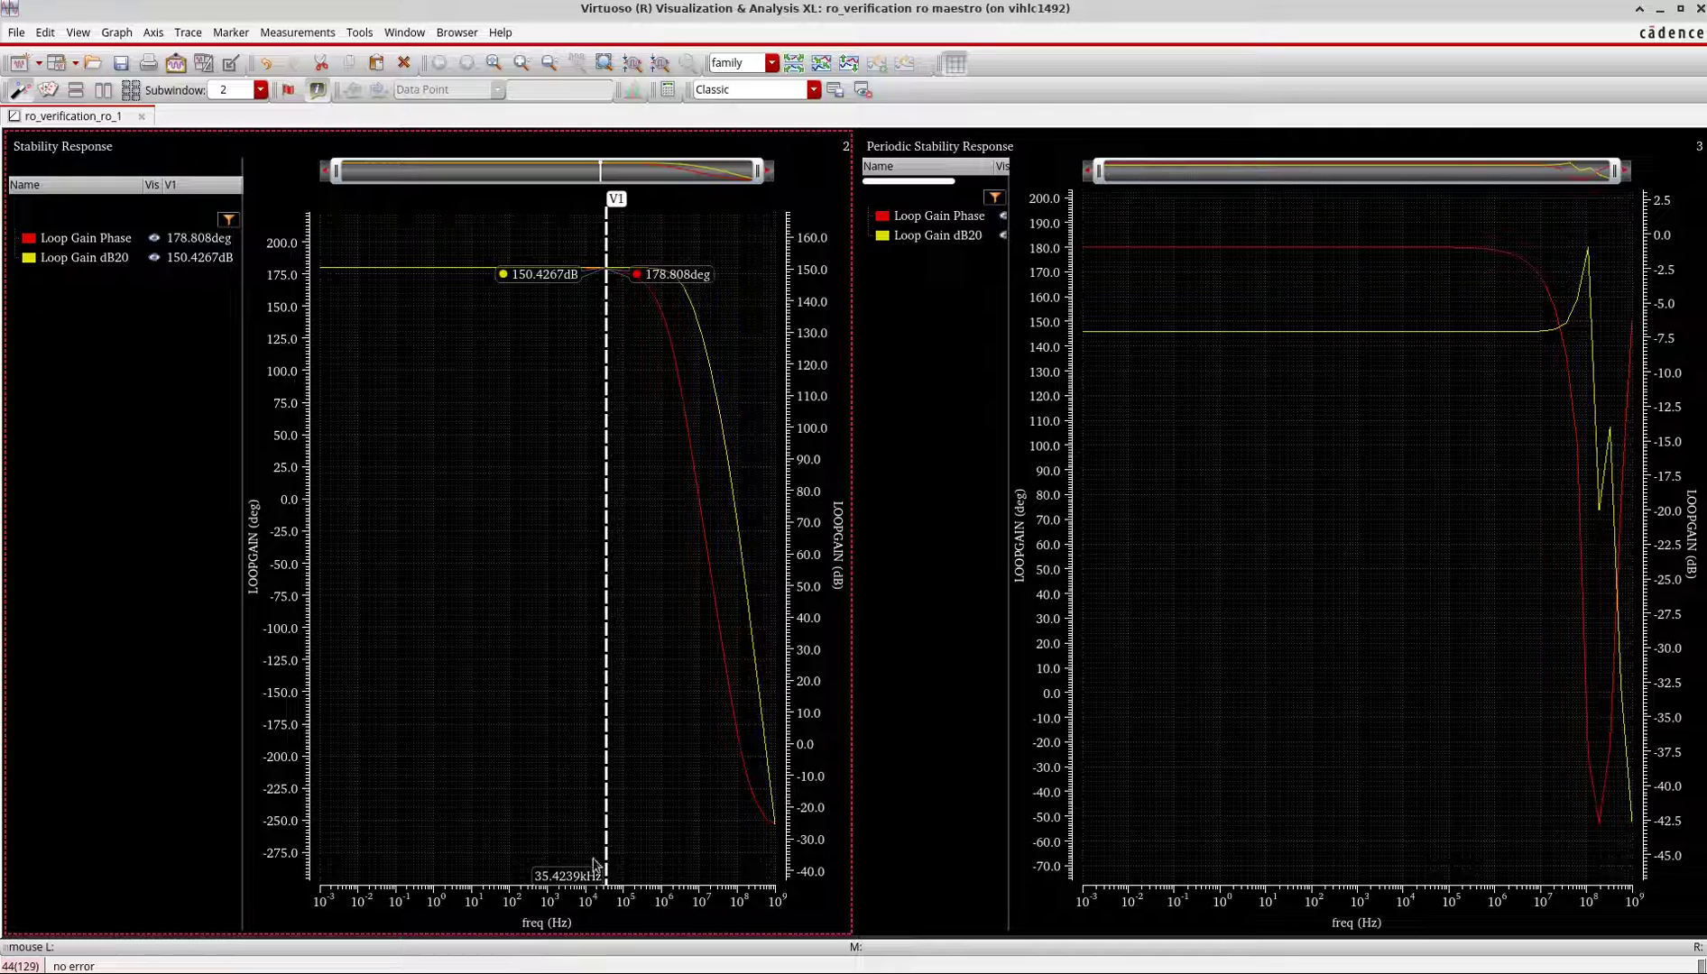
left_click(571, 879)
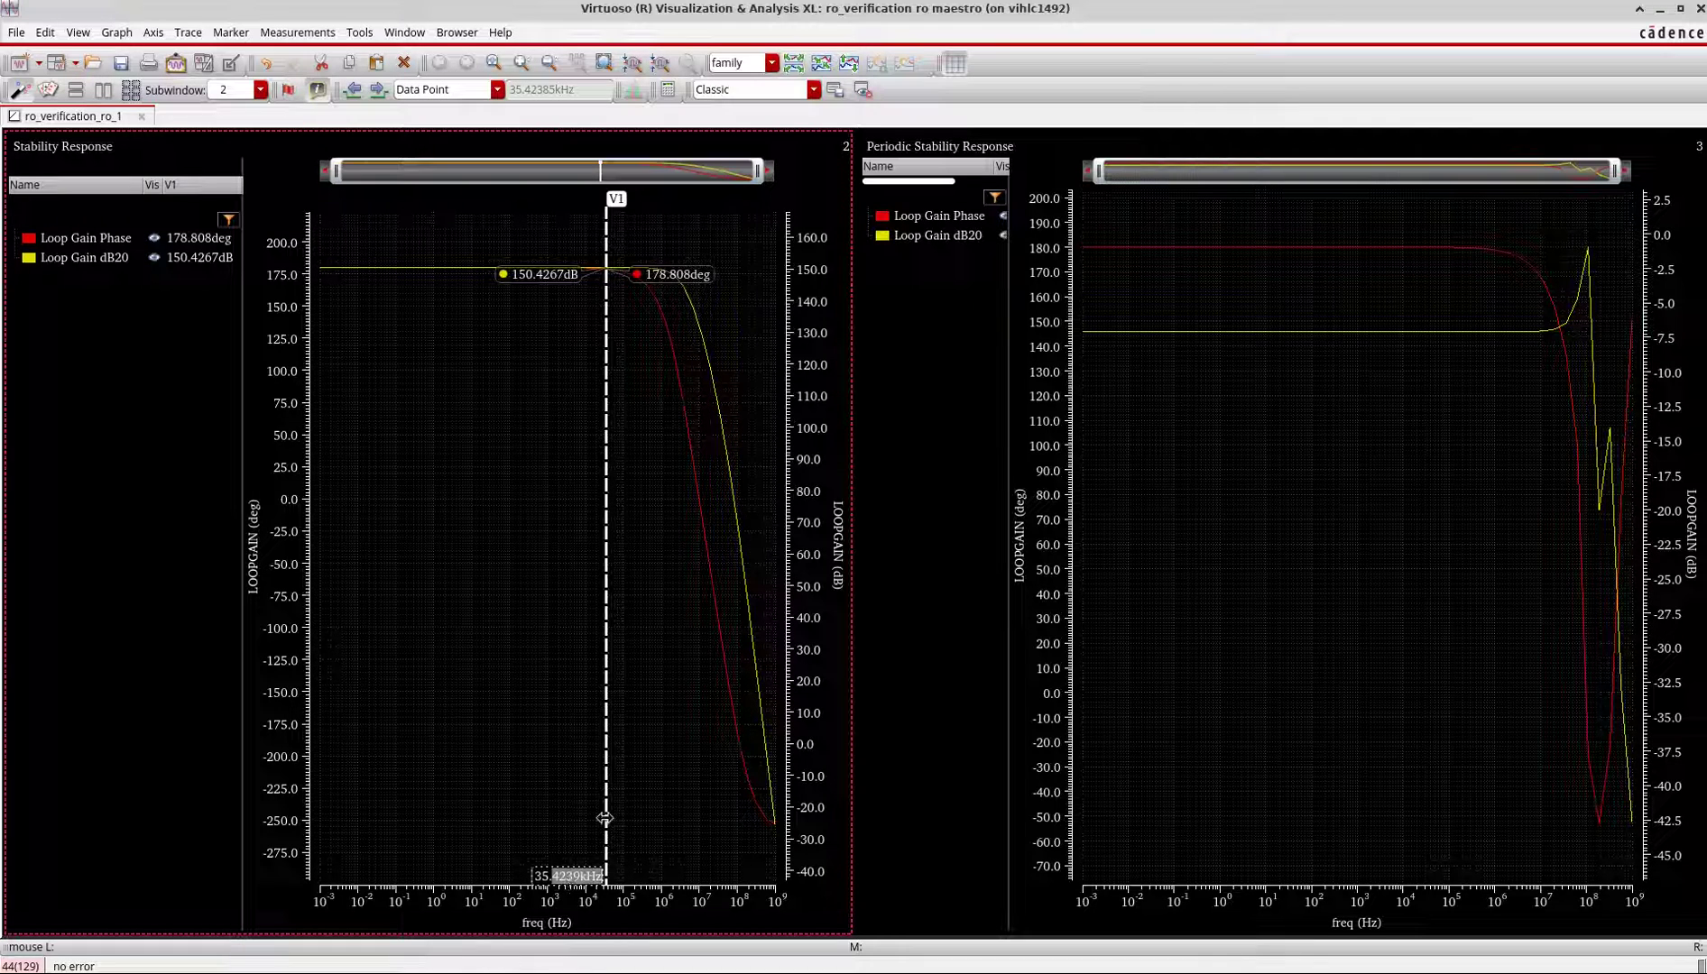
left_click_drag(607, 819, 714, 815)
left_click(670, 879)
left_click(669, 884)
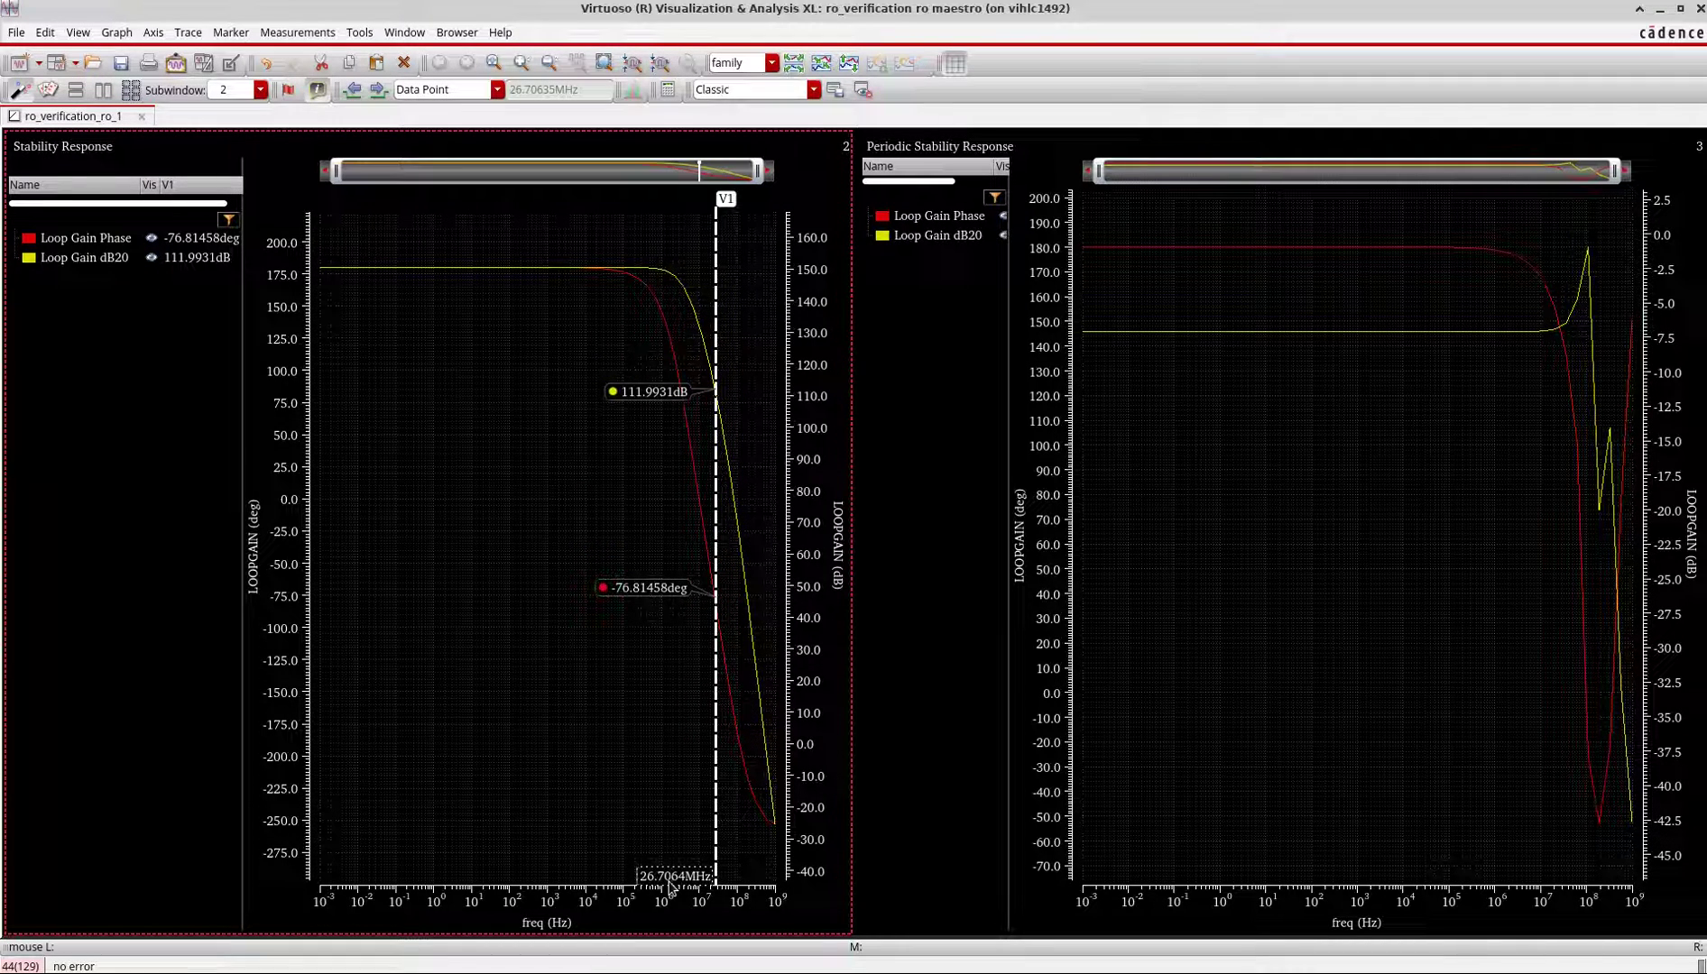
key("Delete")
key("Delete")
key("Delete")
key("Delete")
key("Delete")
key("BackSpace")
key("BackSpace")
type("103.1")
key("Return")
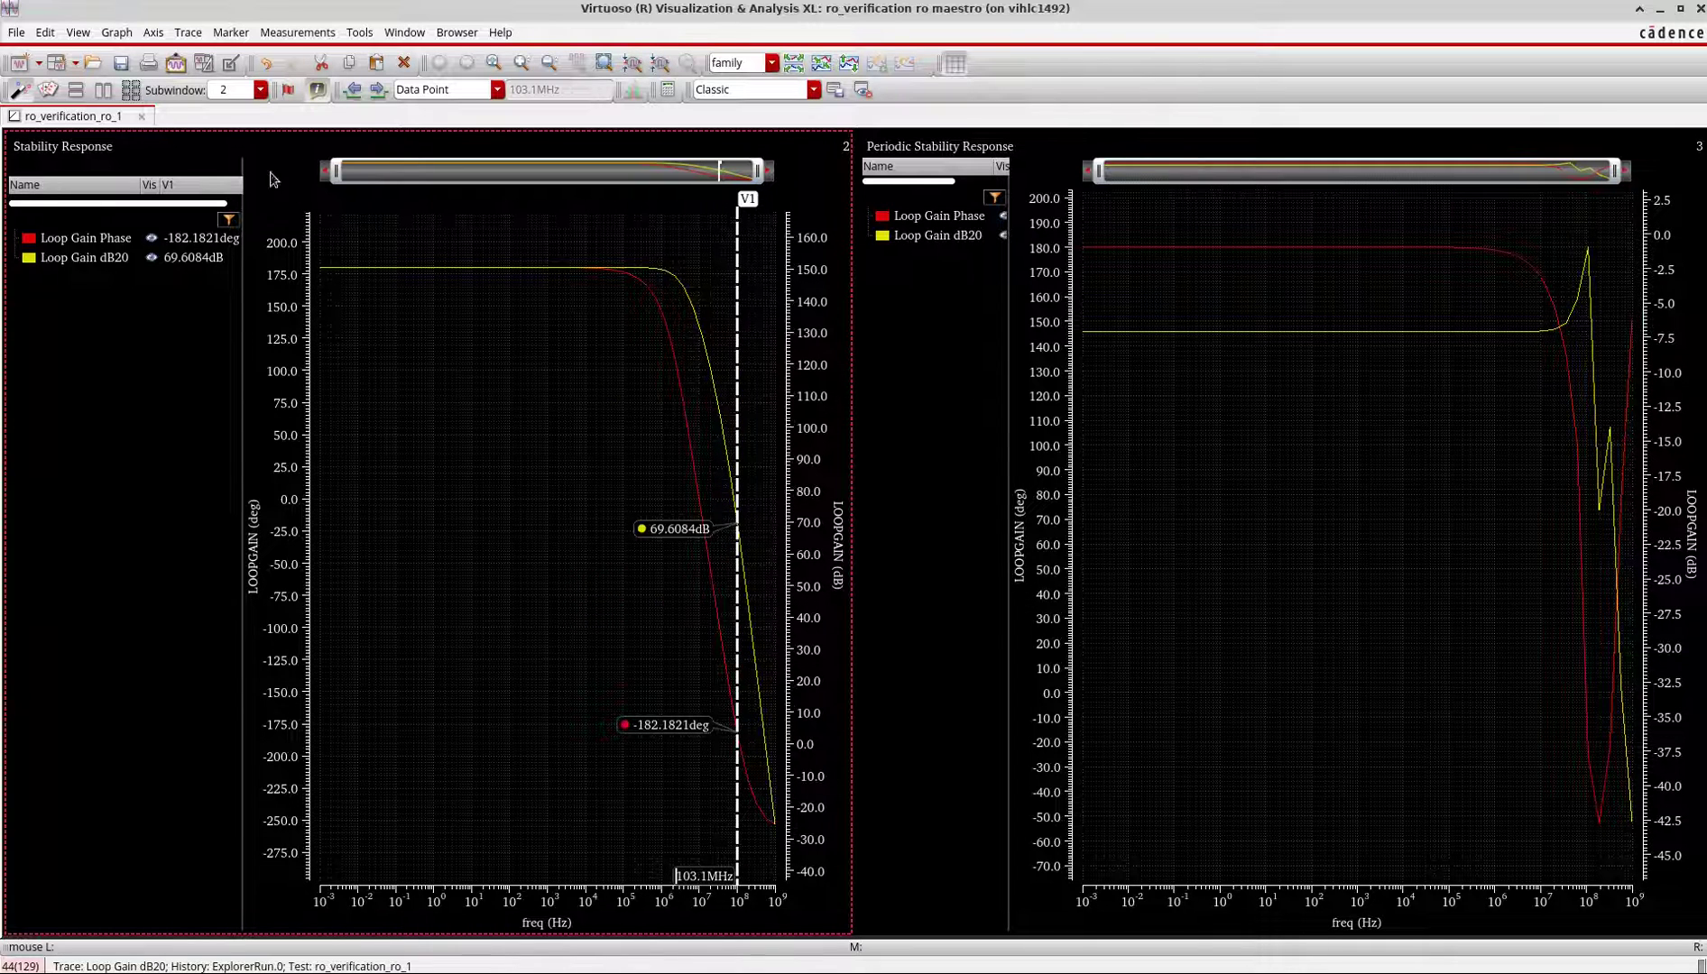
left_click_drag(334, 178, 754, 173)
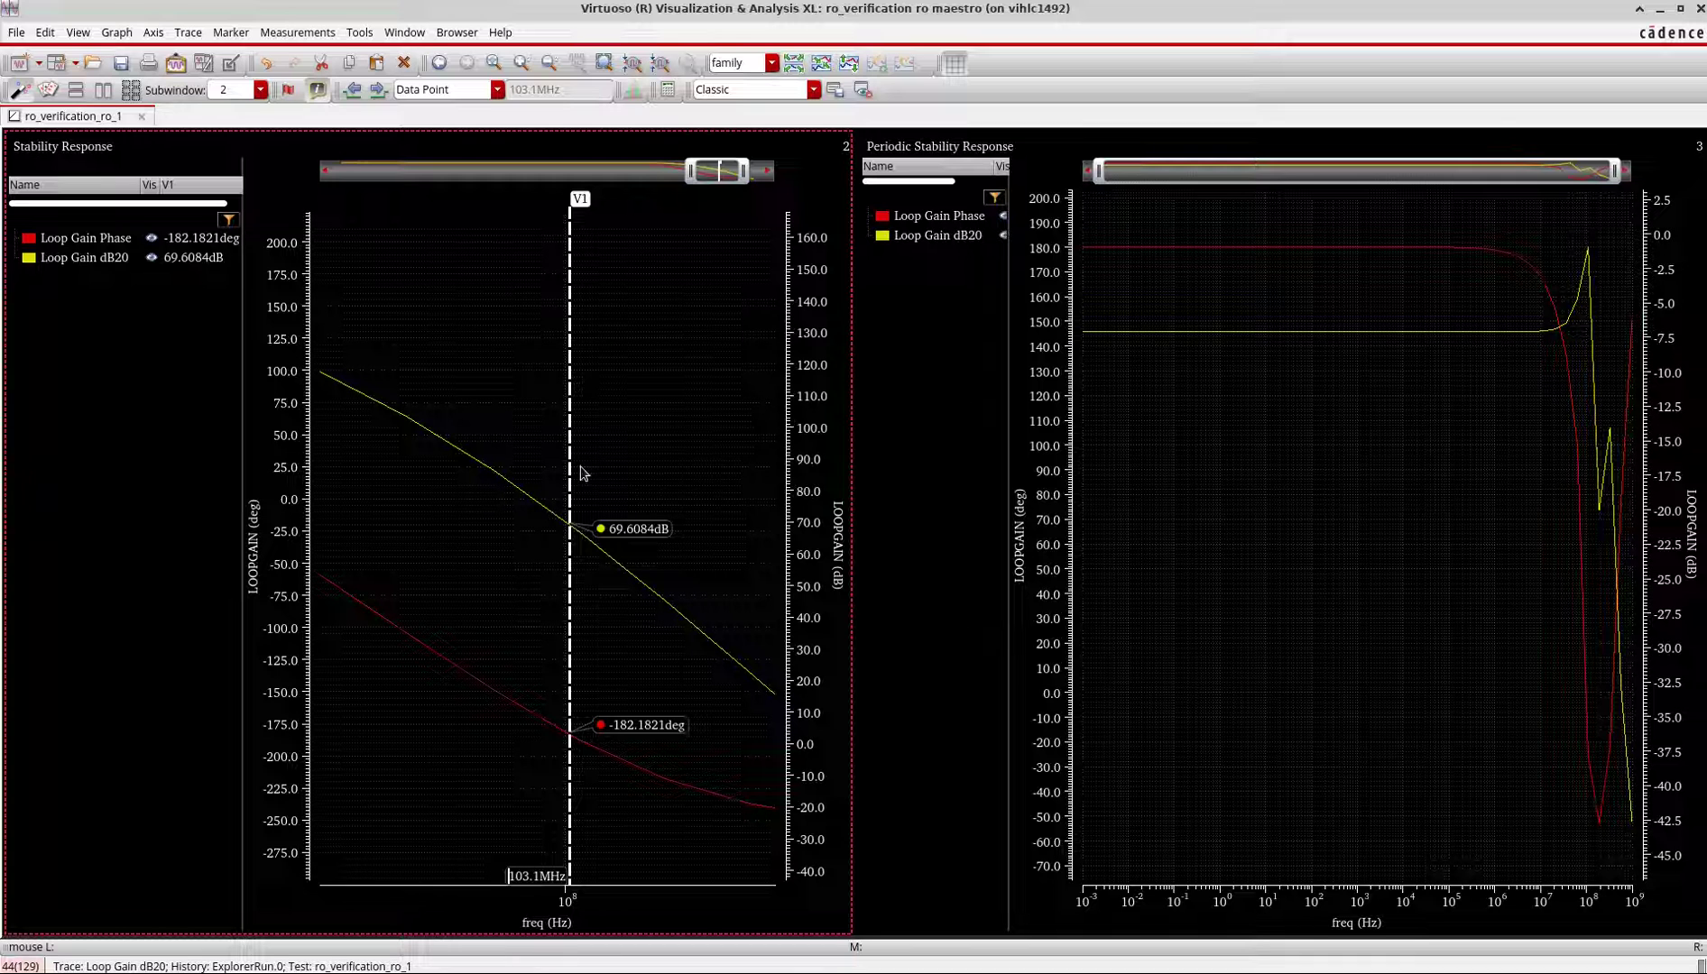
- Add vertical marker V1 at 103.1MHz to the pstb plot and zoom in near 100 MHz
left_click(1333, 640)
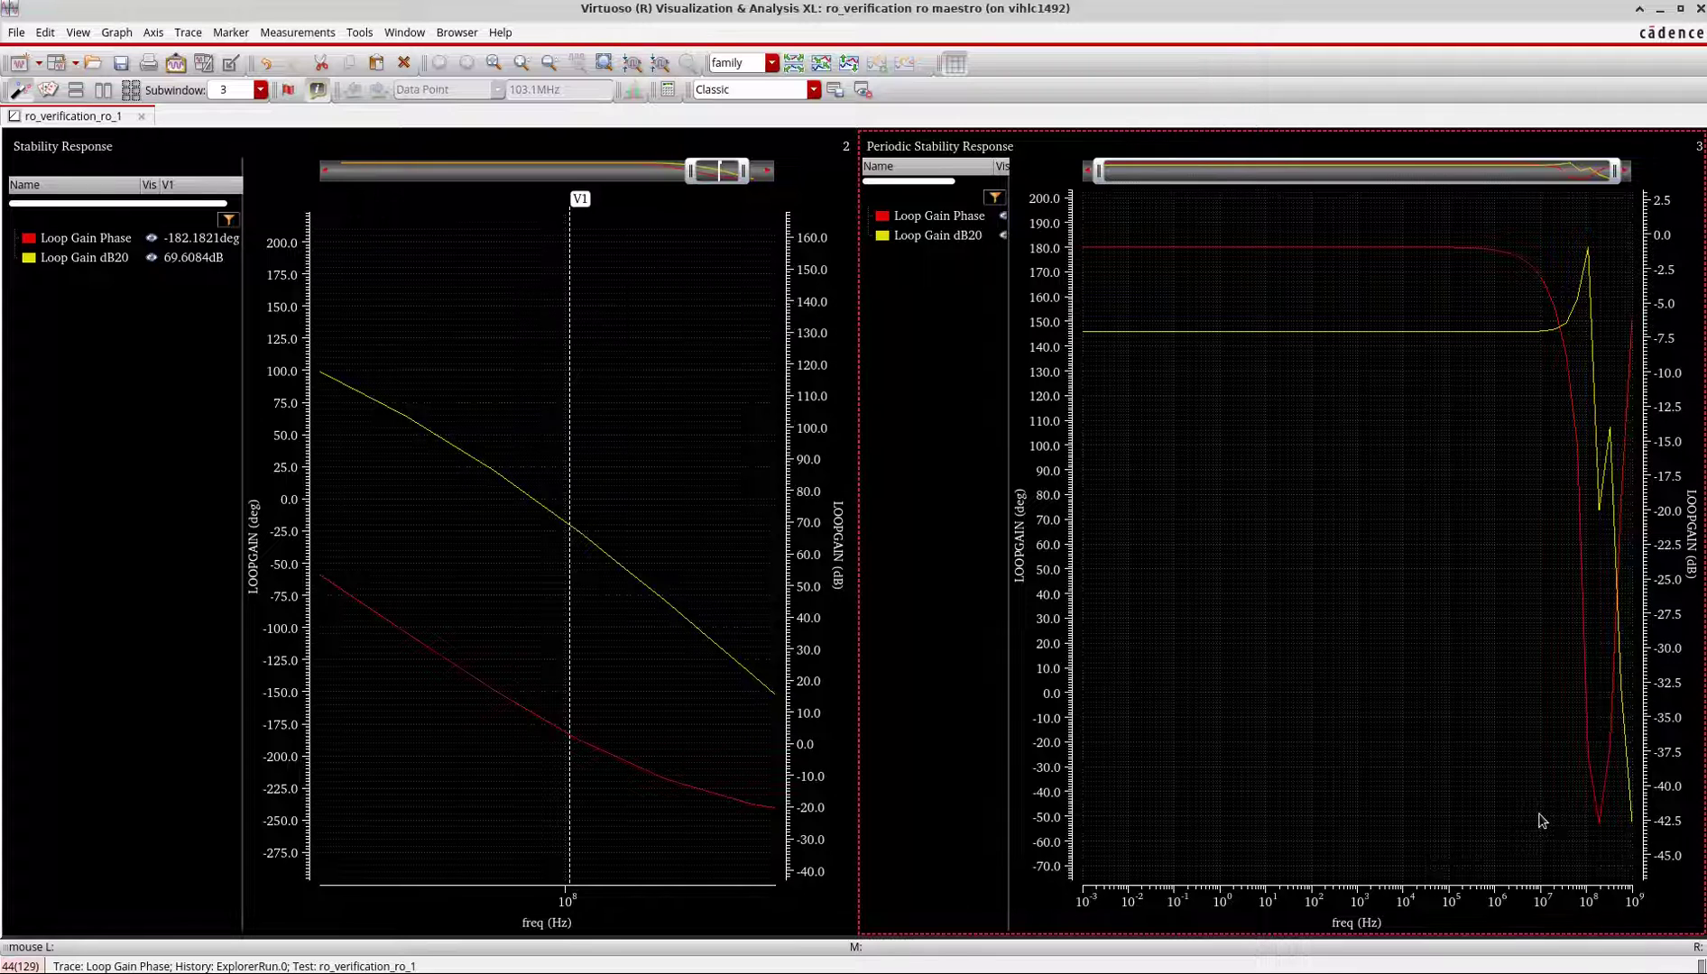
key("v")
left_click_drag(1562, 826, 1590, 830)
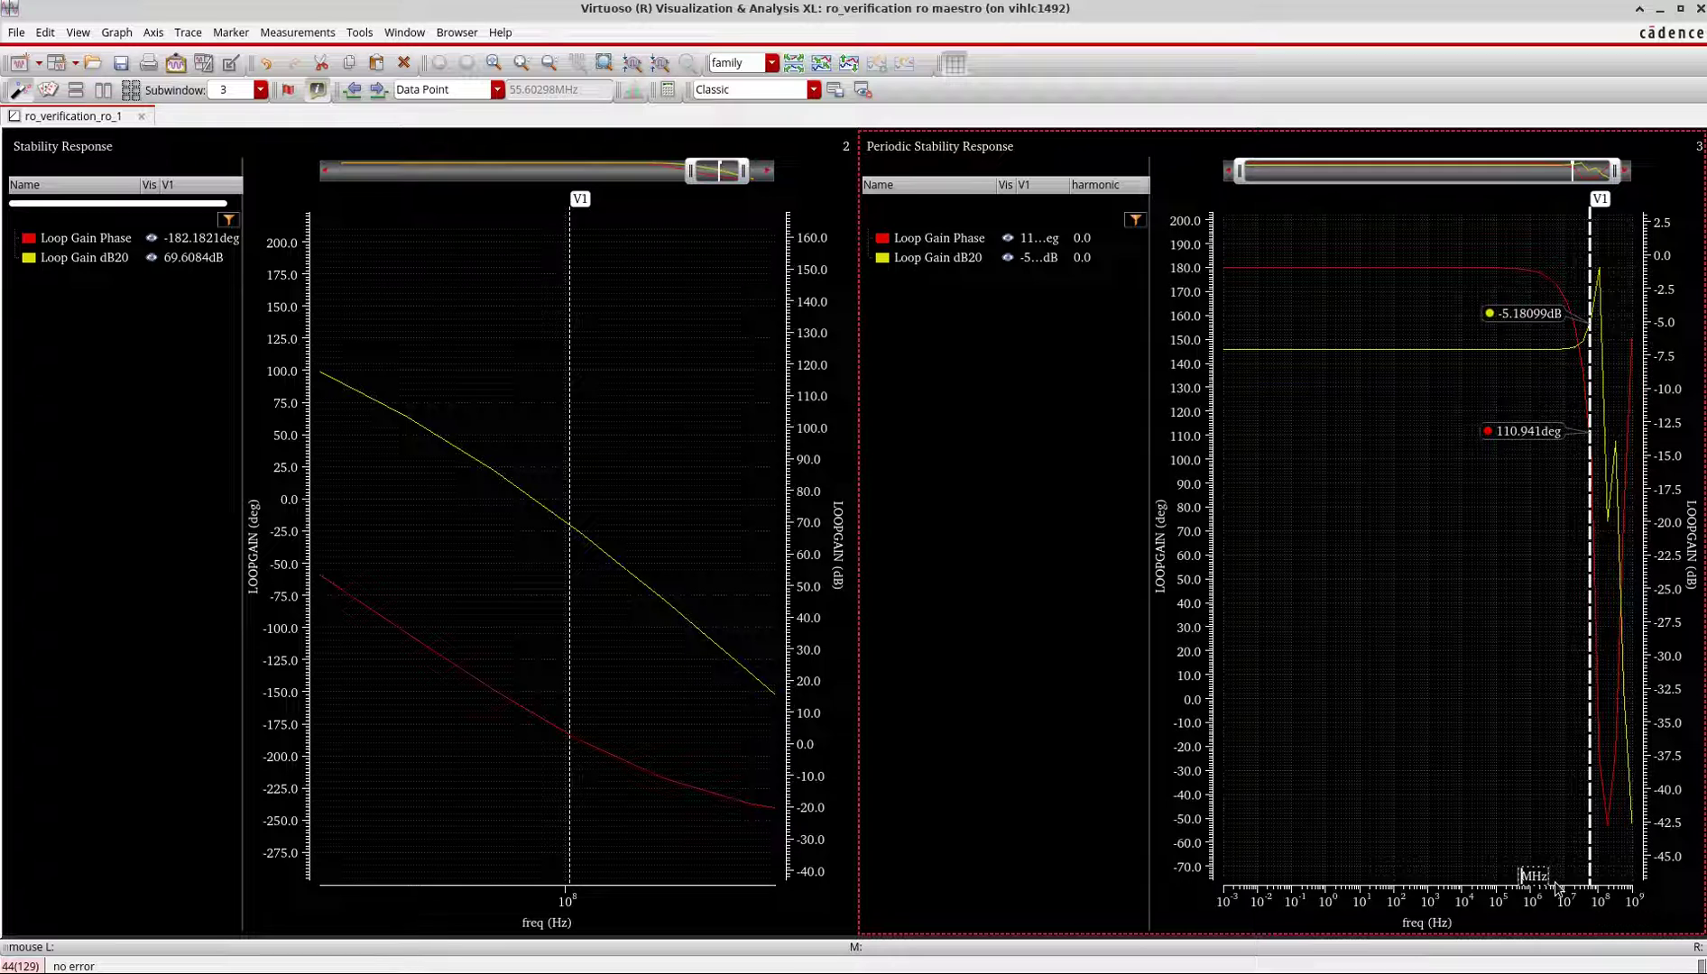
type("3.1")
key("Return")
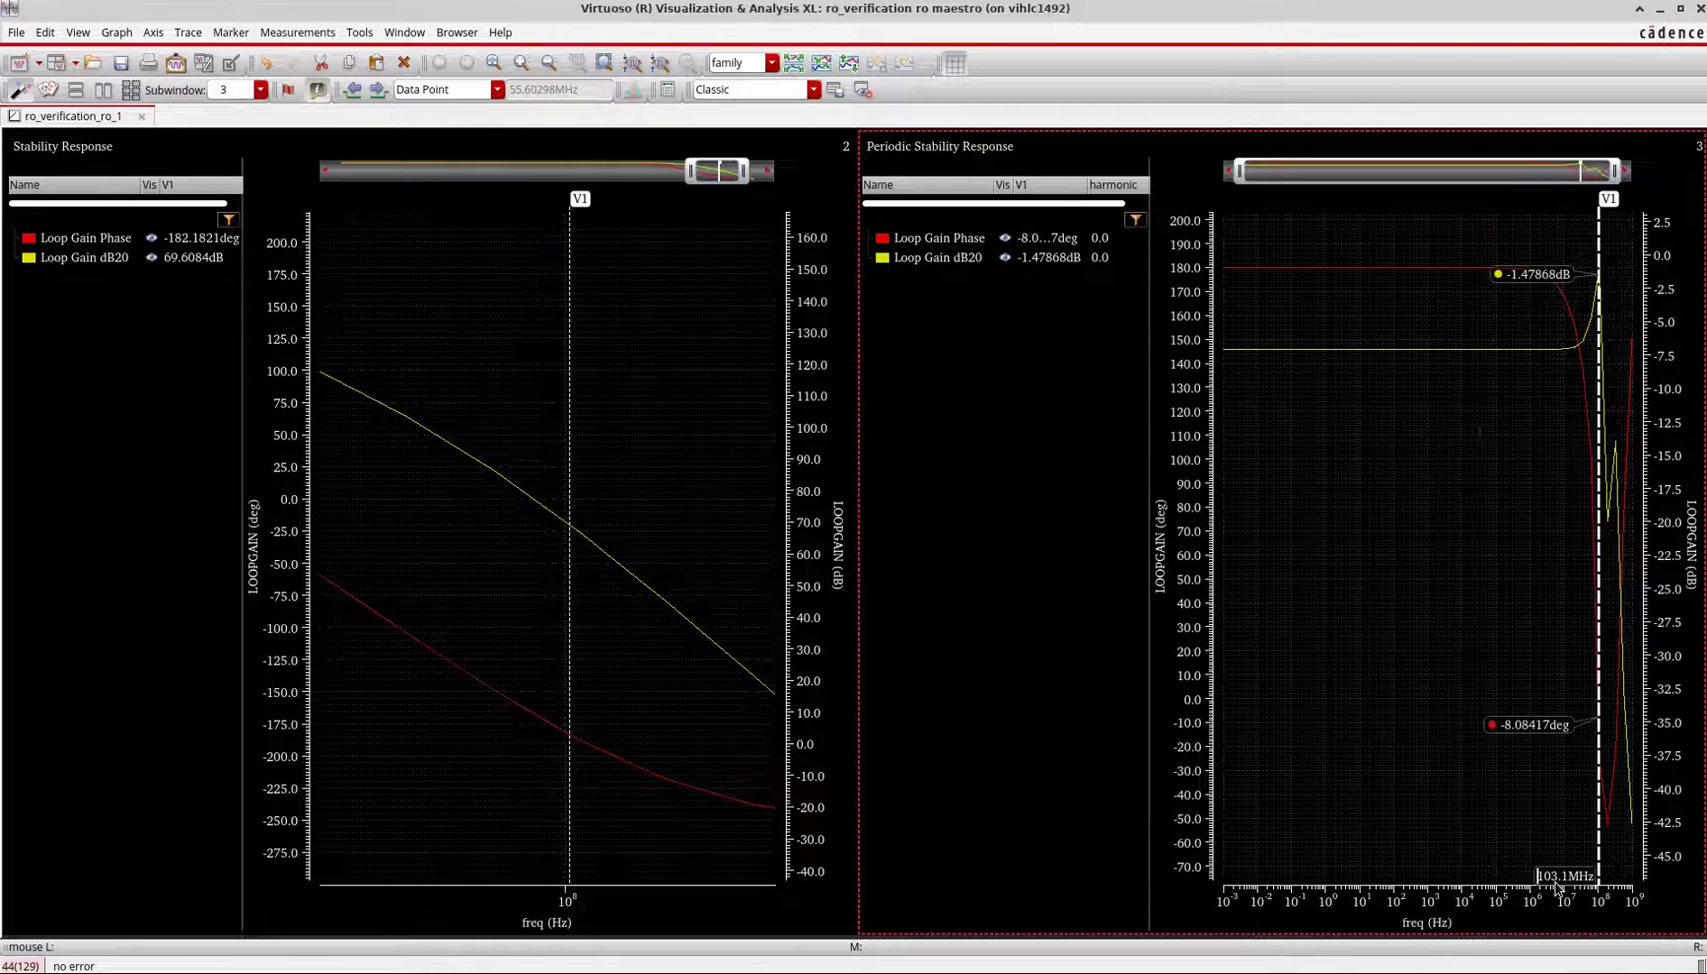
left_click_drag(1240, 174, 1585, 180)
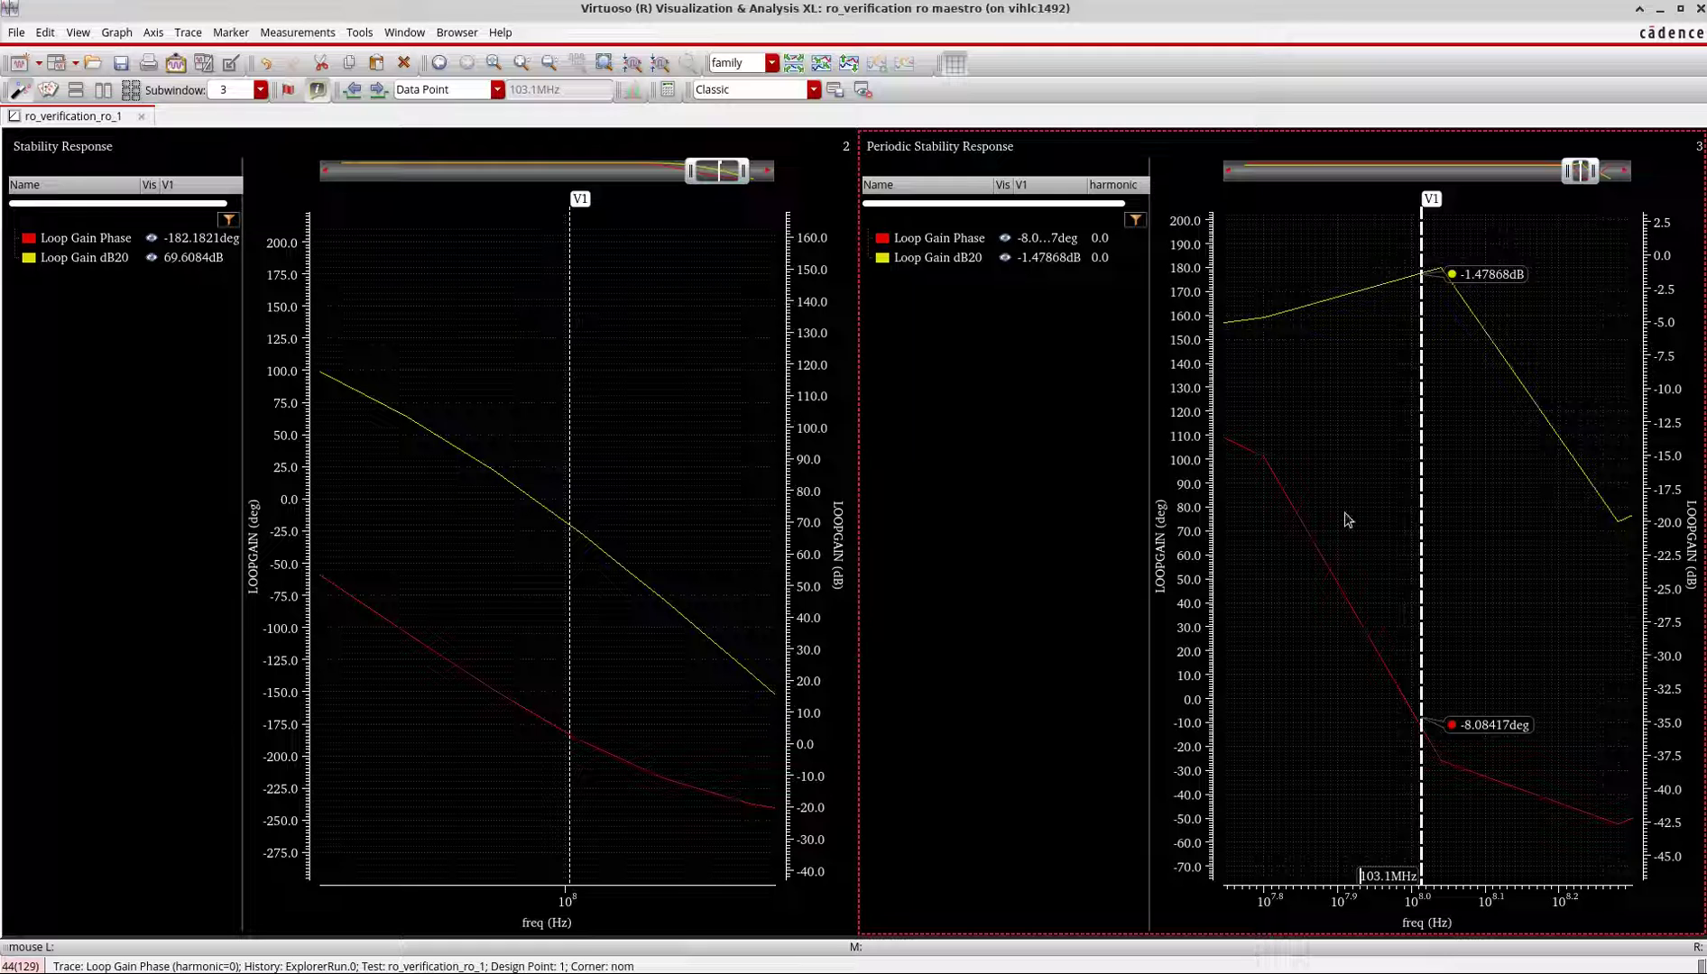
mouse_move(1301, 563)
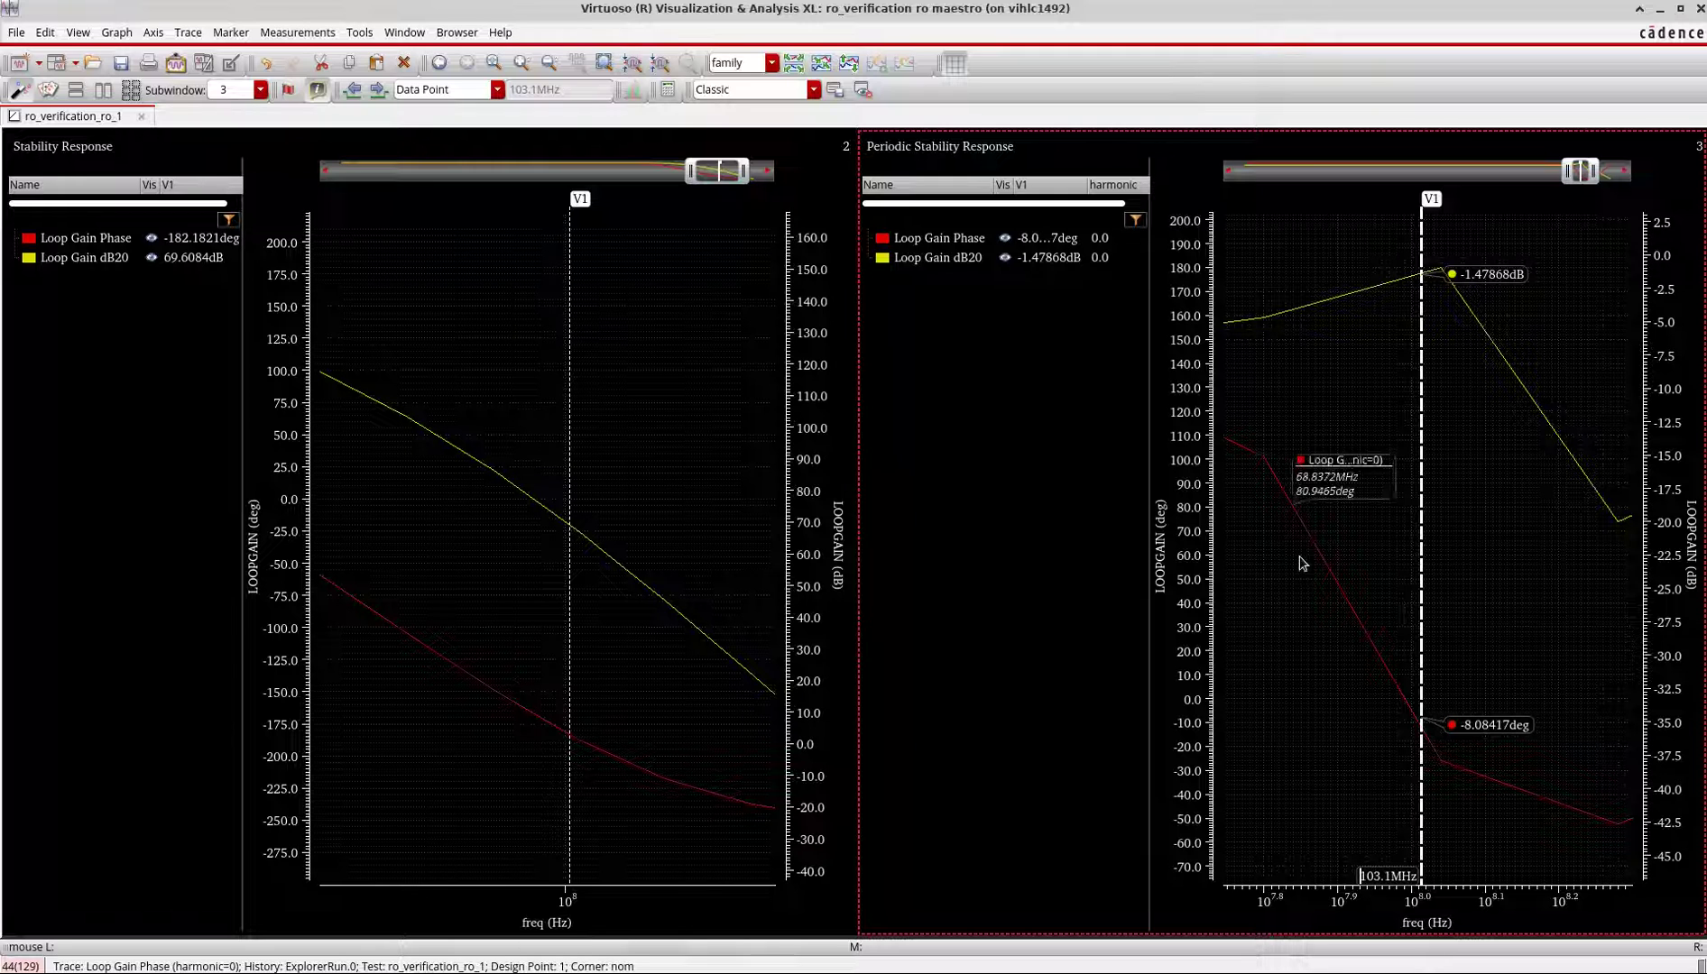
left_click(541, 608)
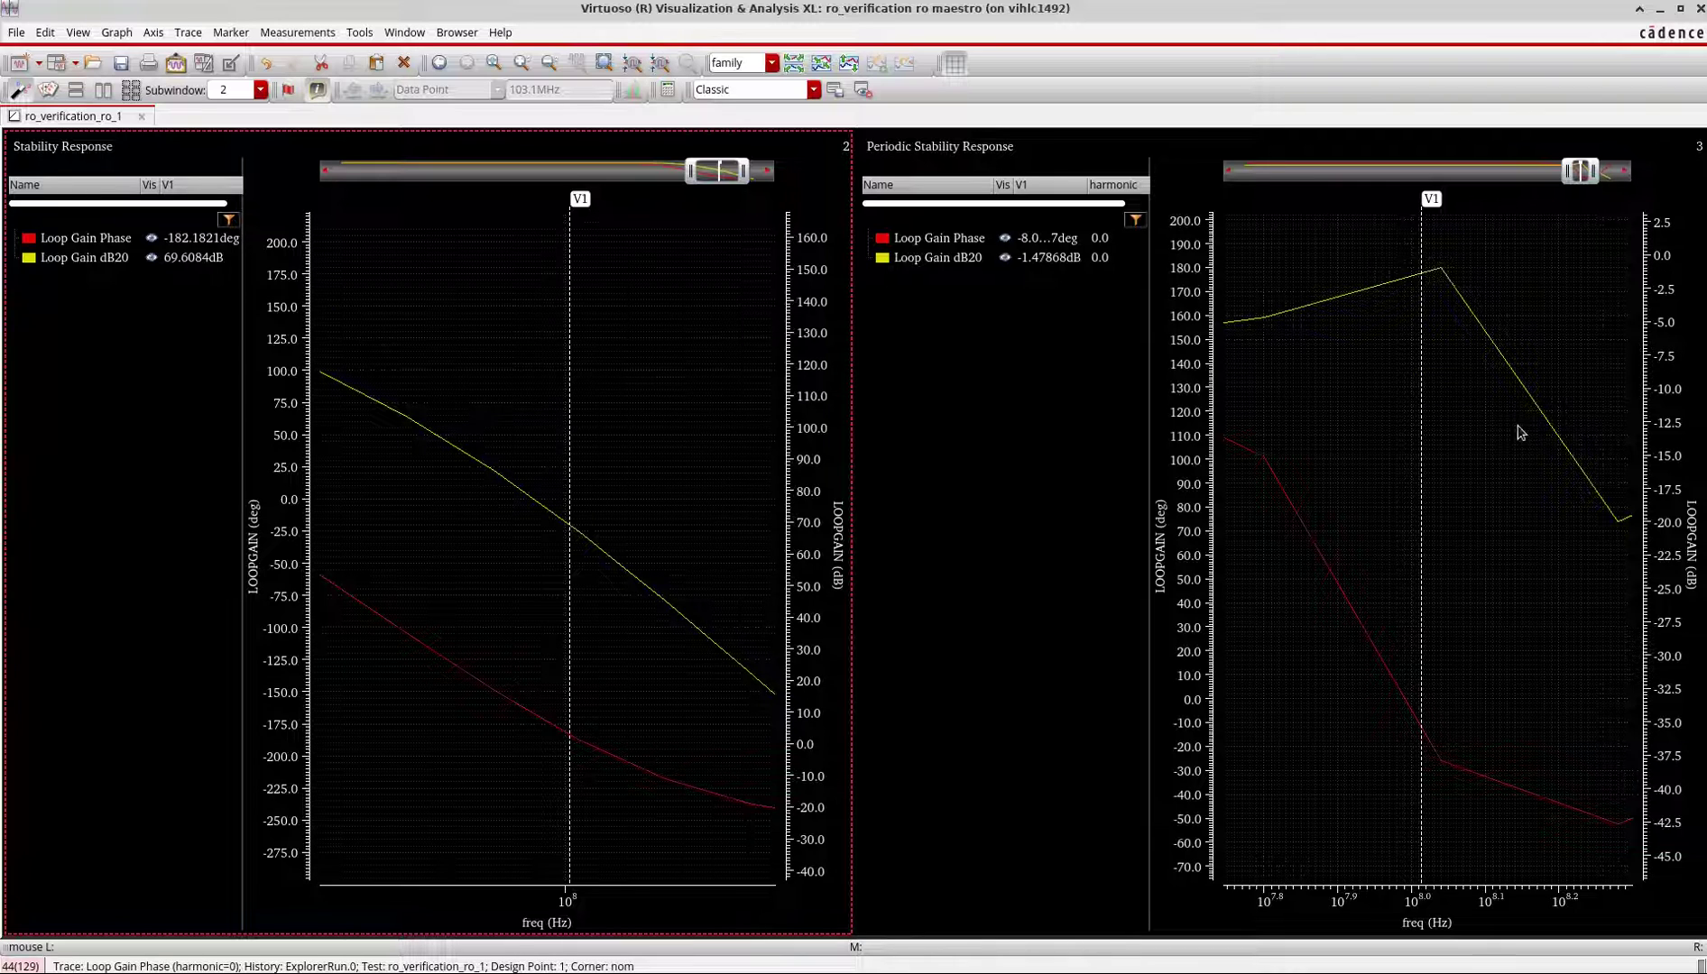
mouse_move(1334, 365)
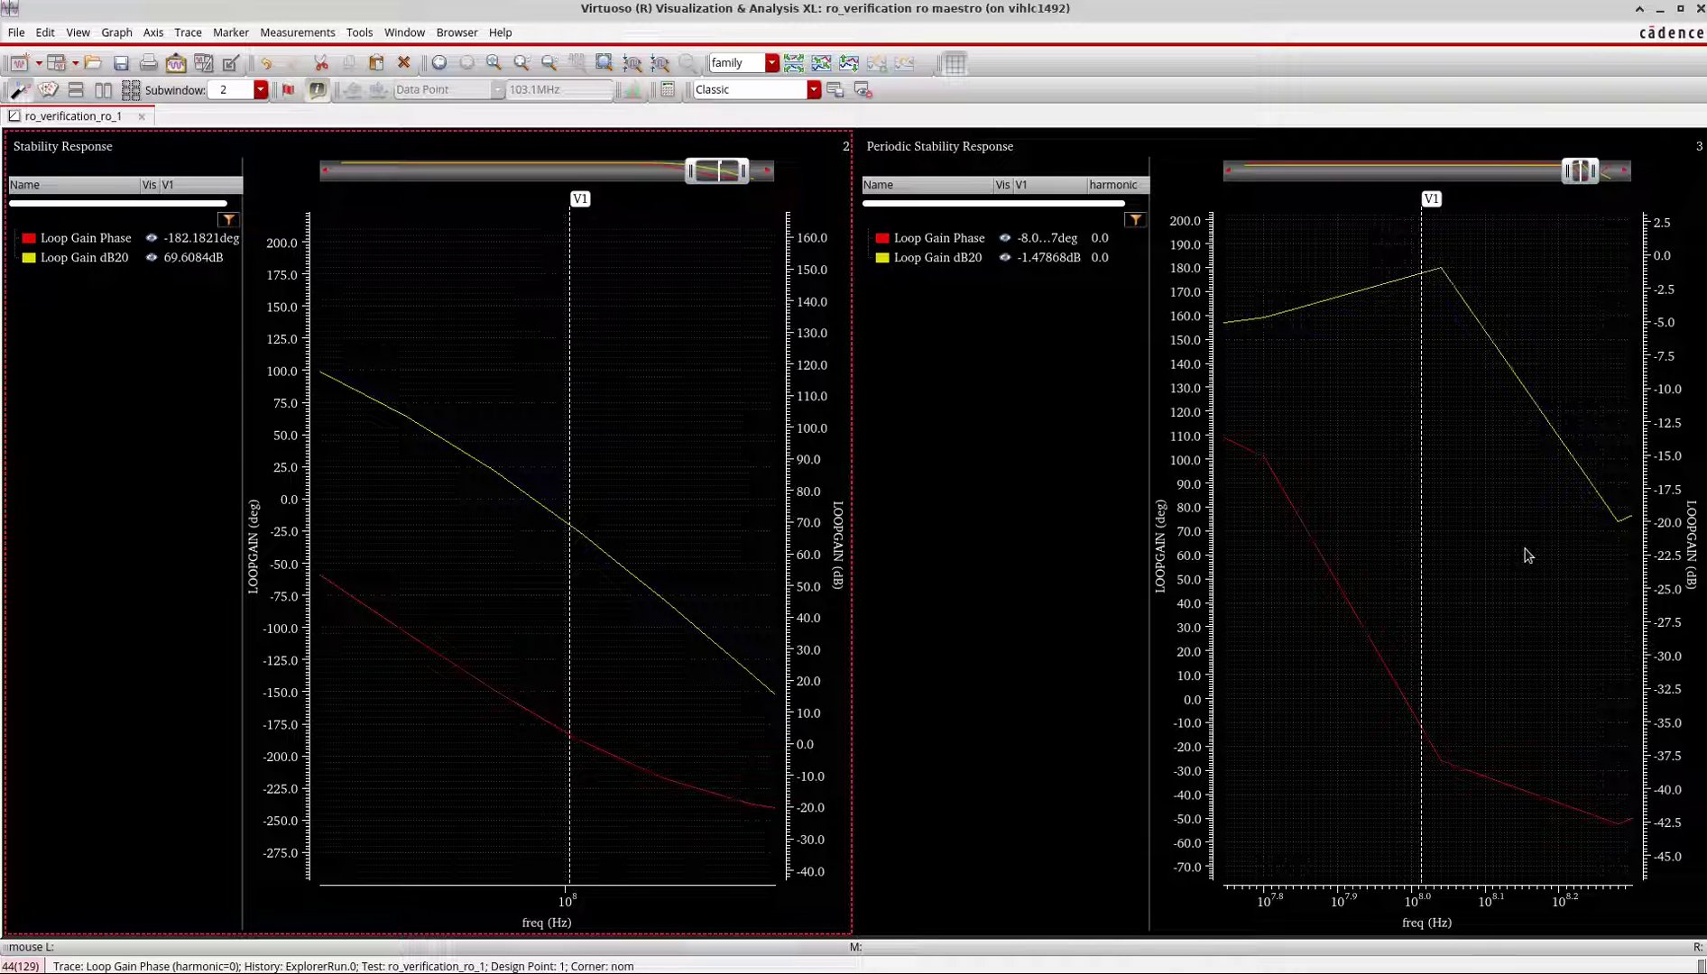